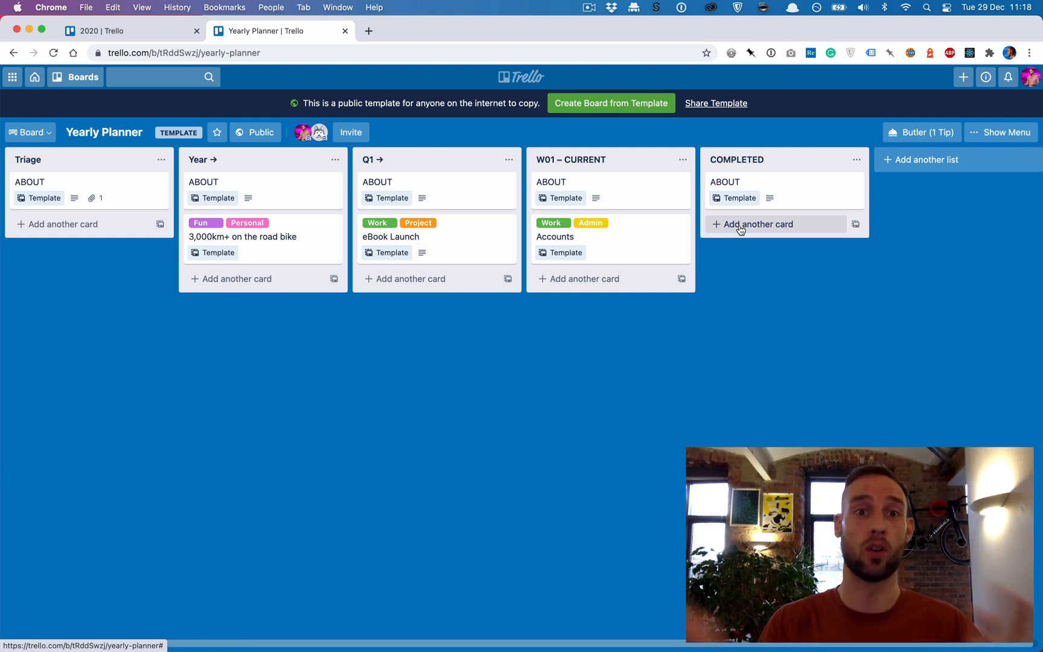
# - Switch to the 2020 board and look through its past weekly lists back to Q3
pyautogui.click(128, 32)
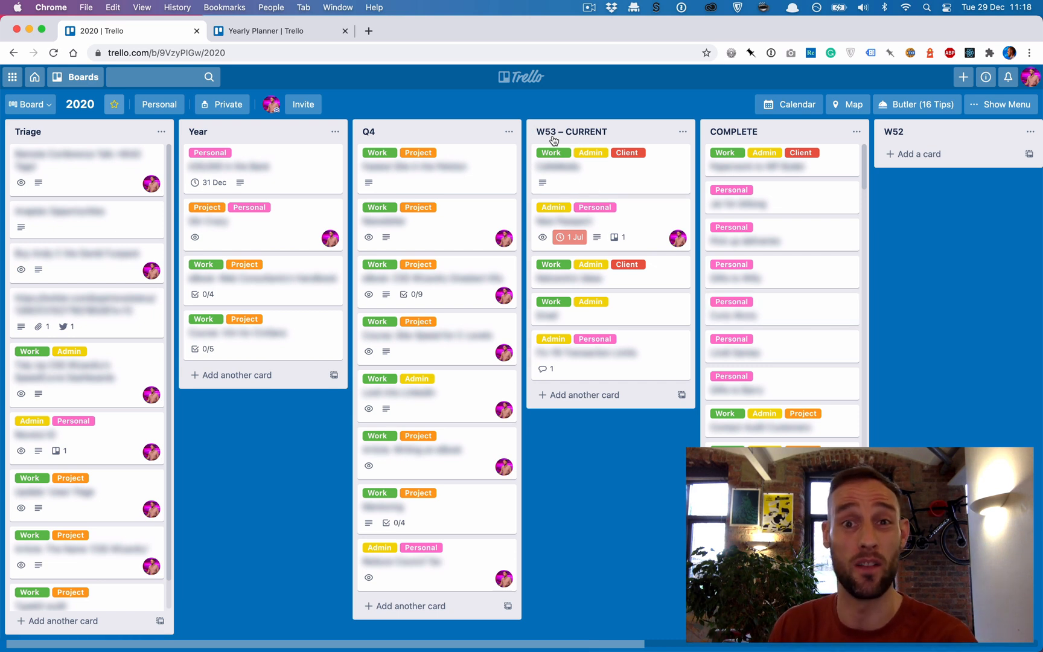
pyautogui.hscroll(2, 925, 281)
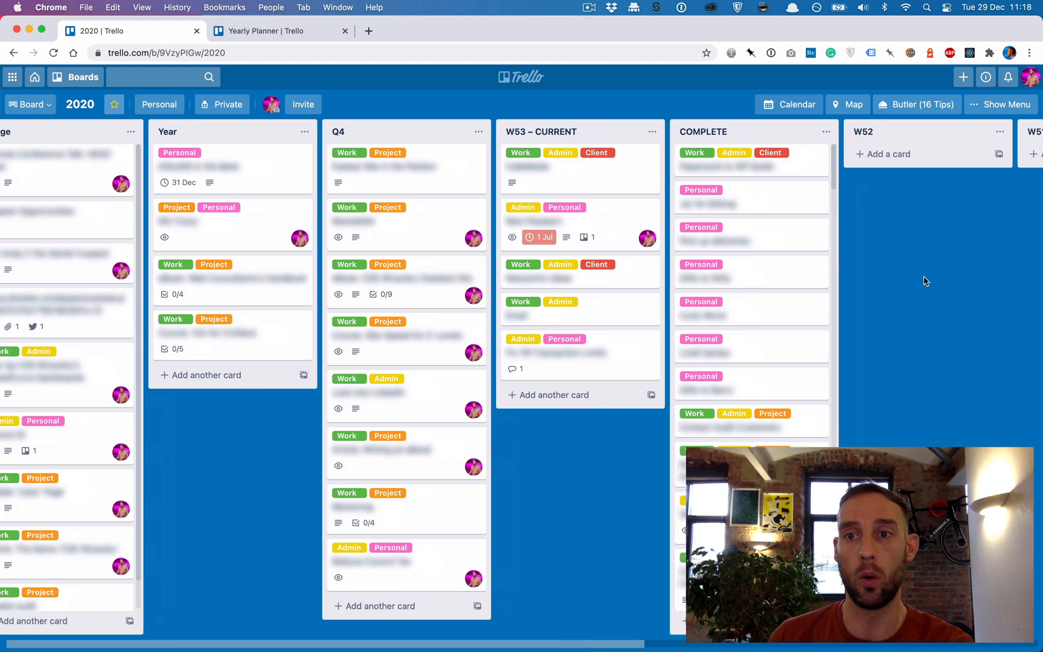
pyautogui.hscroll(20, 925, 281)
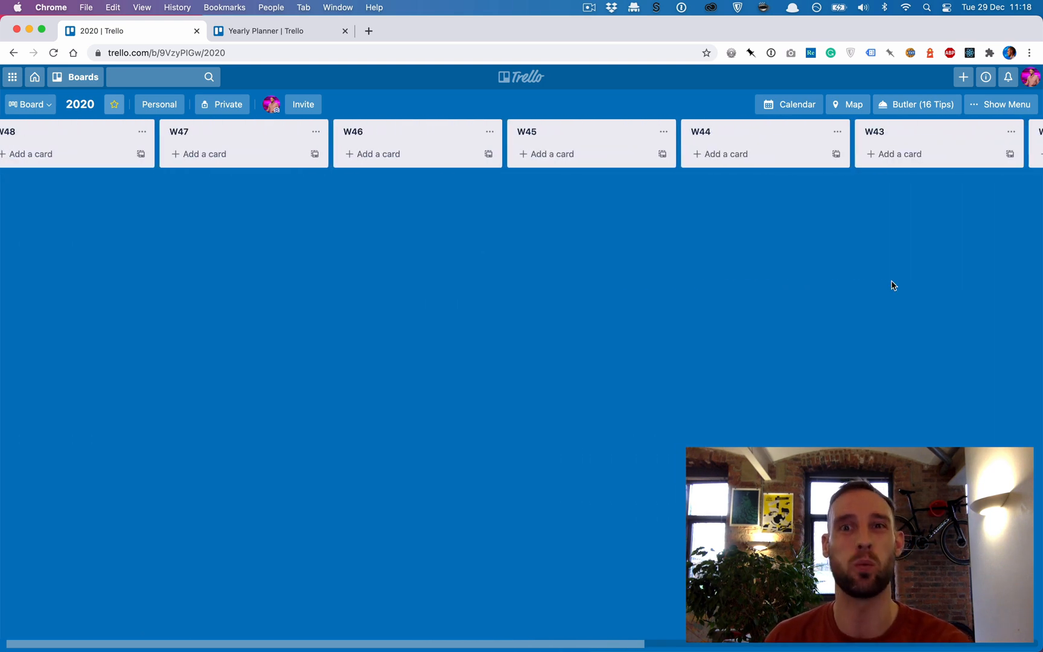
pyautogui.hscroll(1, 893, 285)
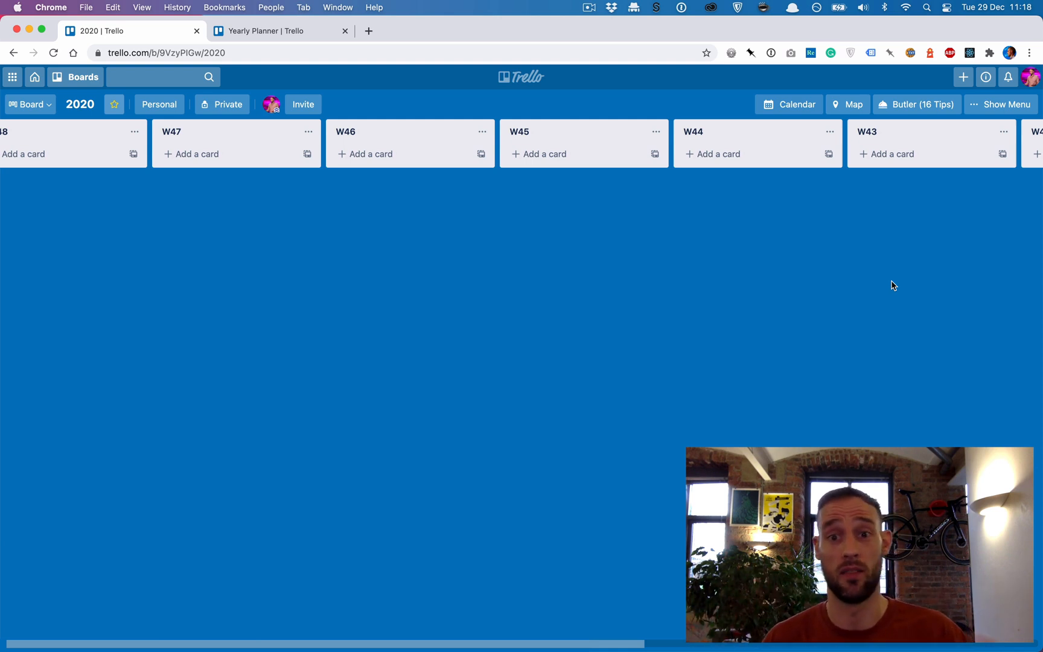
pyautogui.hscroll(6, 752, 307)
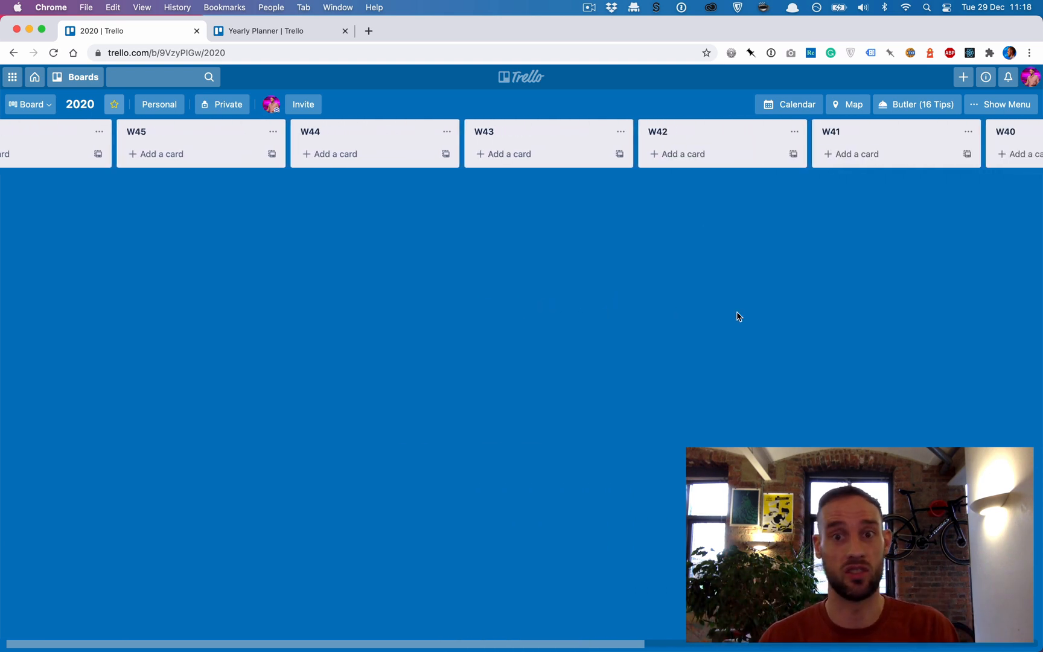
pyautogui.hscroll(3, 737, 316)
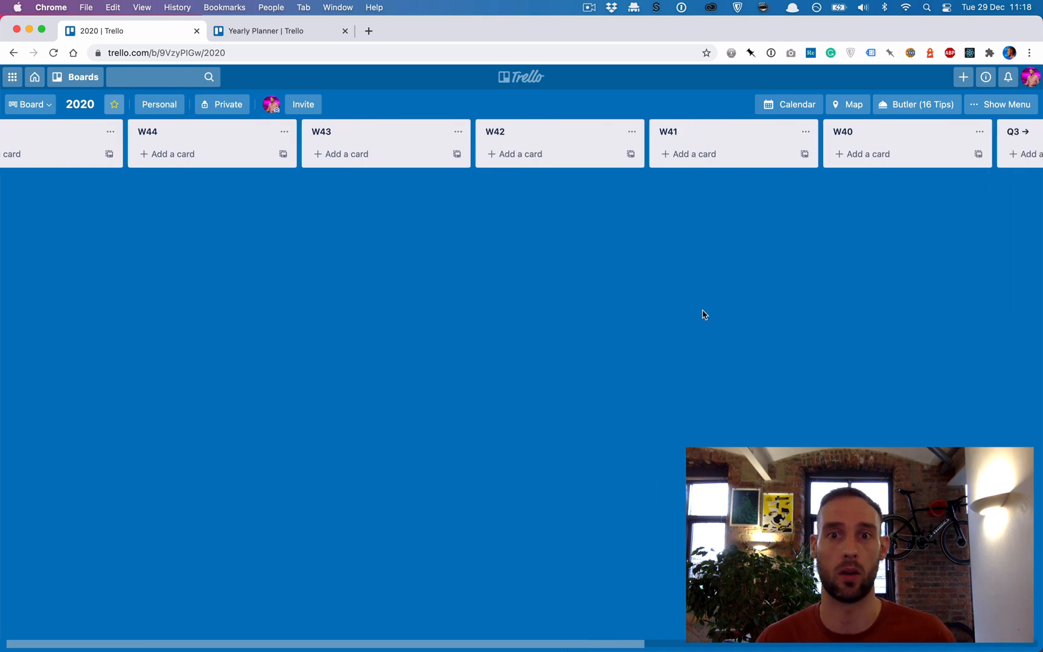
pyautogui.hscroll(-15, 703, 314)
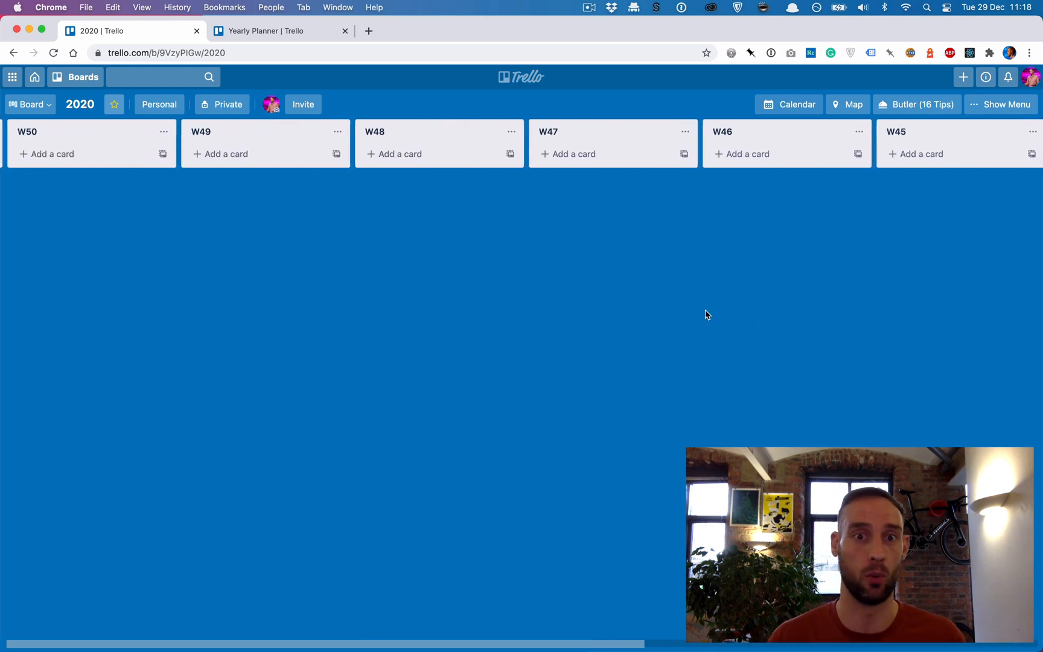
pyautogui.hscroll(-18, 690, 319)
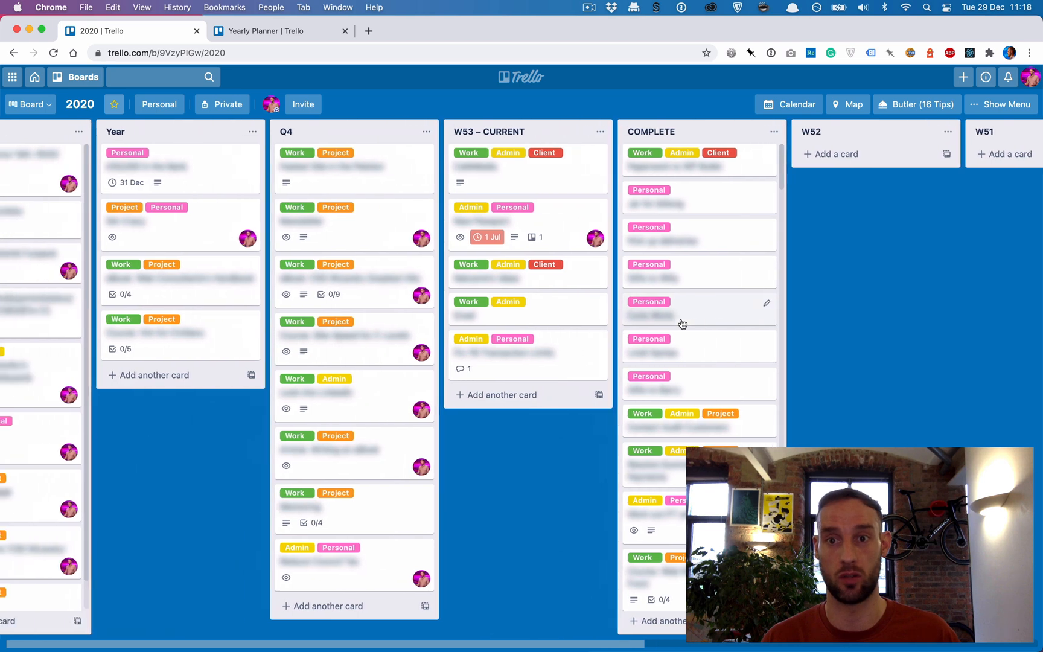
pyautogui.hscroll(-2, 682, 324)
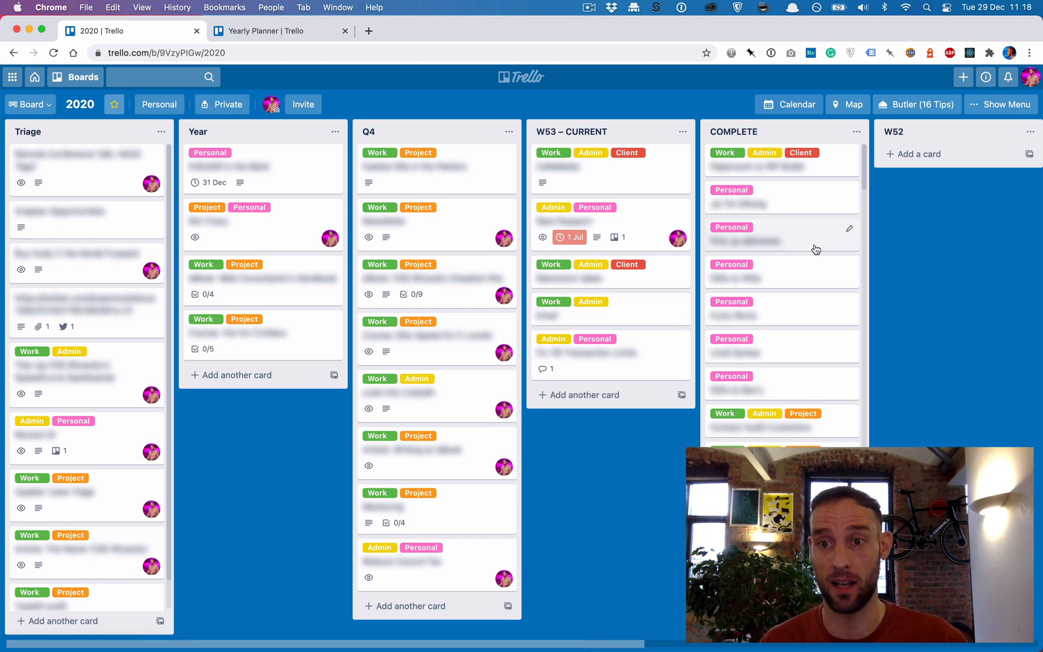
# - Review the cards in the 2020 board's COMPLETE and Triage lists and the actions available for the Q4 list
pyautogui.scroll(-5, 816, 249)
pyautogui.scroll(5, 814, 246)
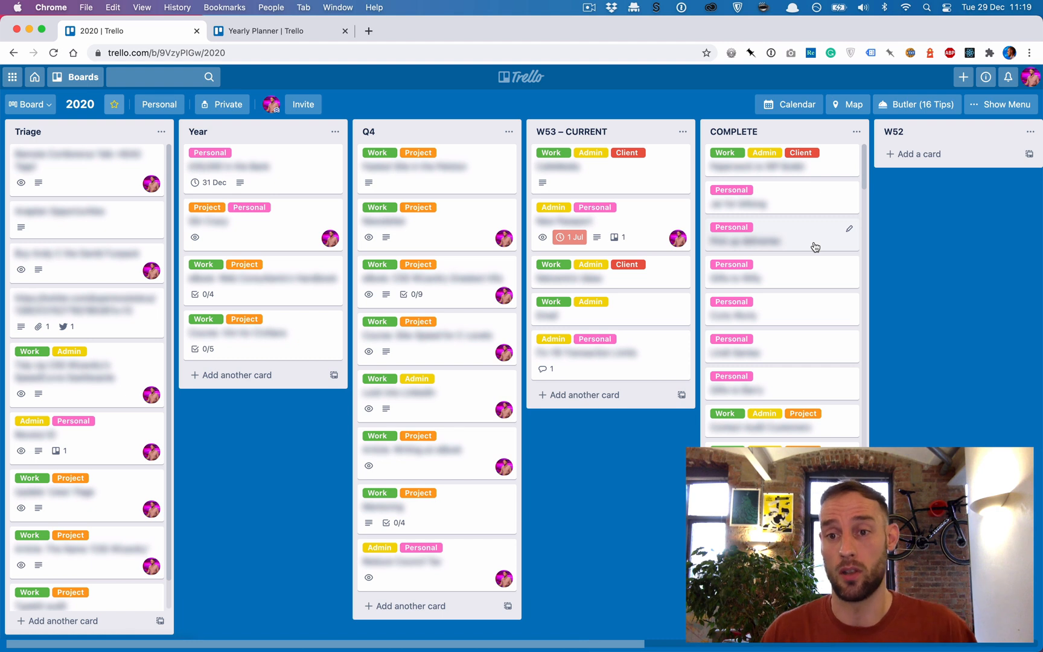
pyautogui.scroll(-5, 815, 247)
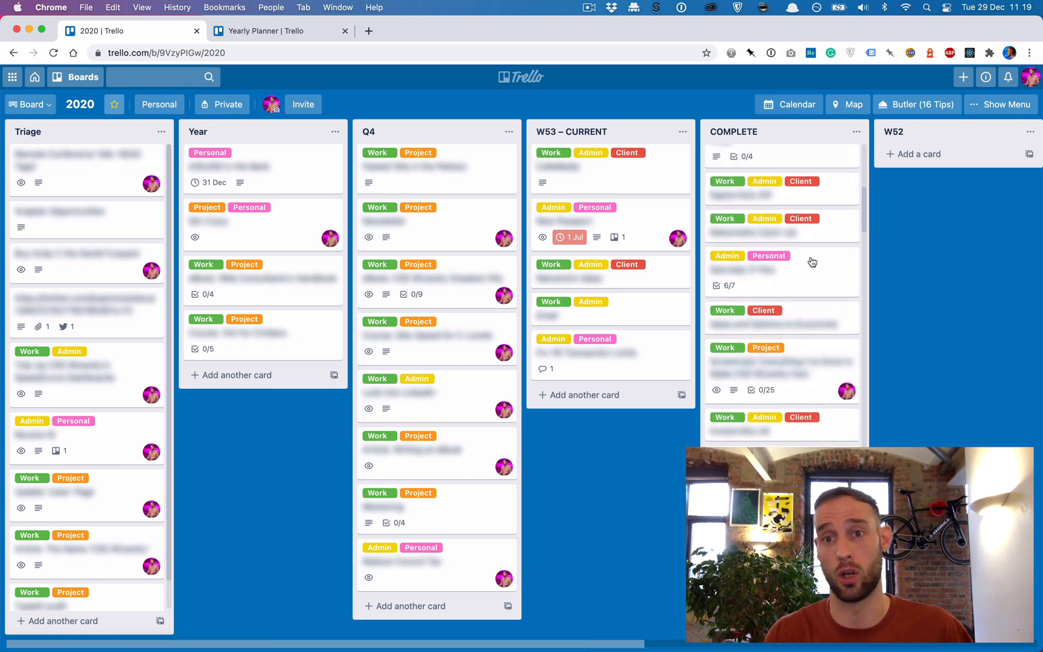
pyautogui.scroll(5, 812, 262)
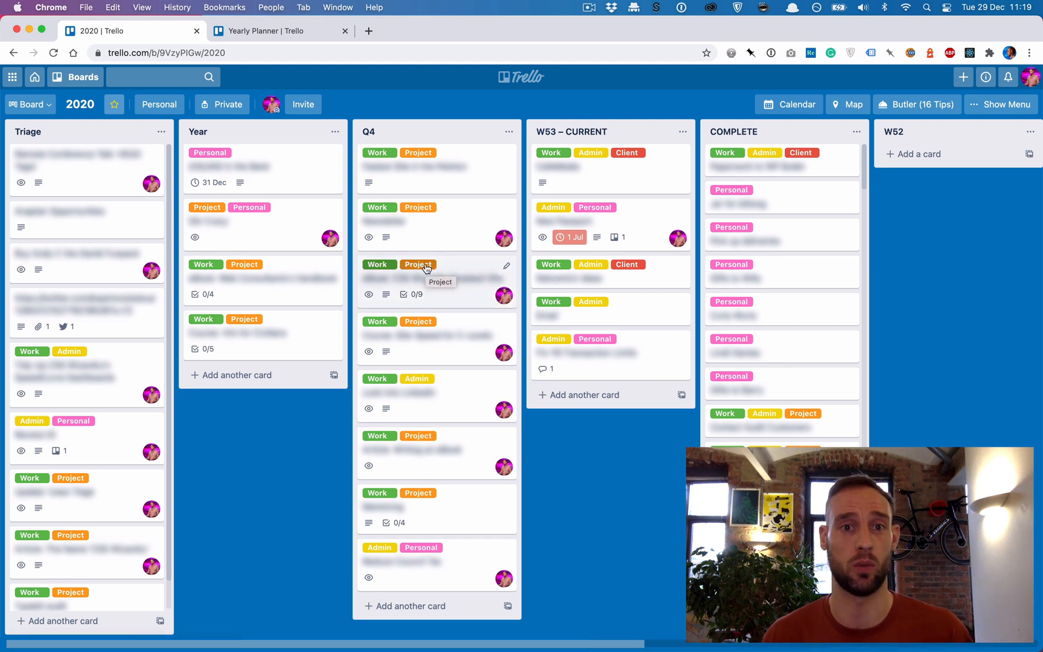
pyautogui.click(509, 131)
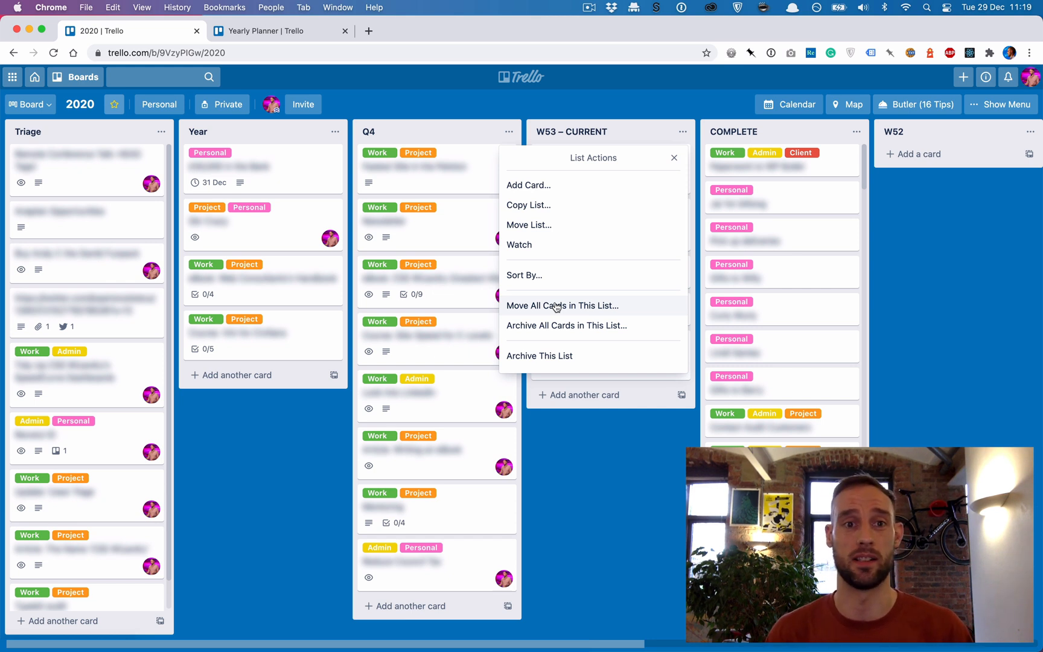
pyautogui.click(233, 514)
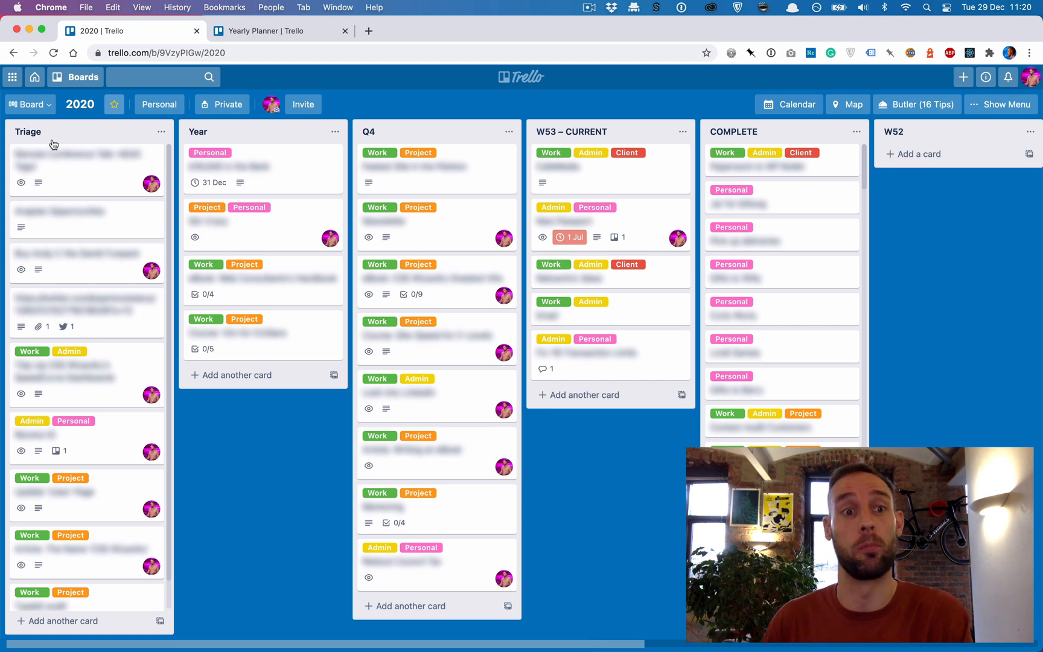
pyautogui.scroll(-1, 69, 226)
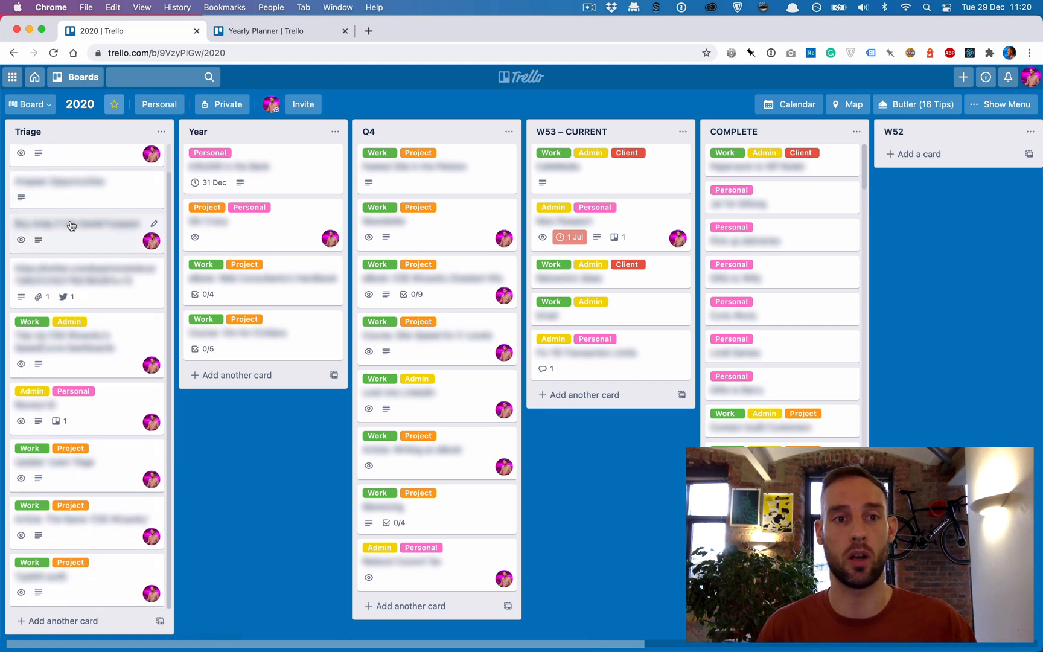
pyautogui.scroll(1, 69, 225)
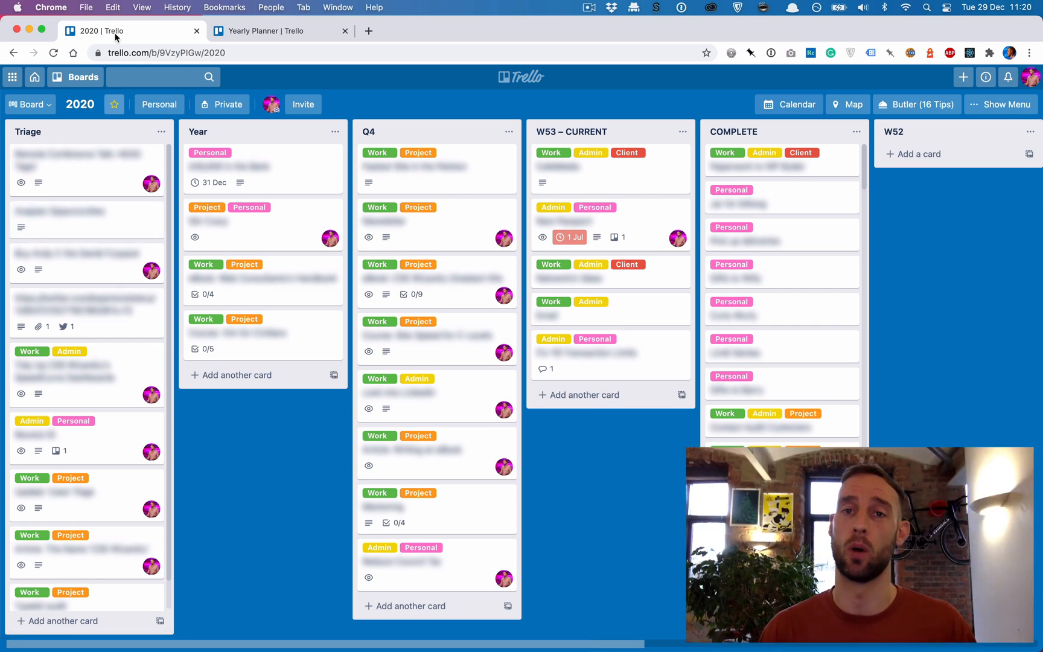
# - Create a board titled "2021 – TEST" from the Yearly Planner template without keeping cards or template cards, and close its board menu
pyautogui.hotkey('ctrl', 'Tab')
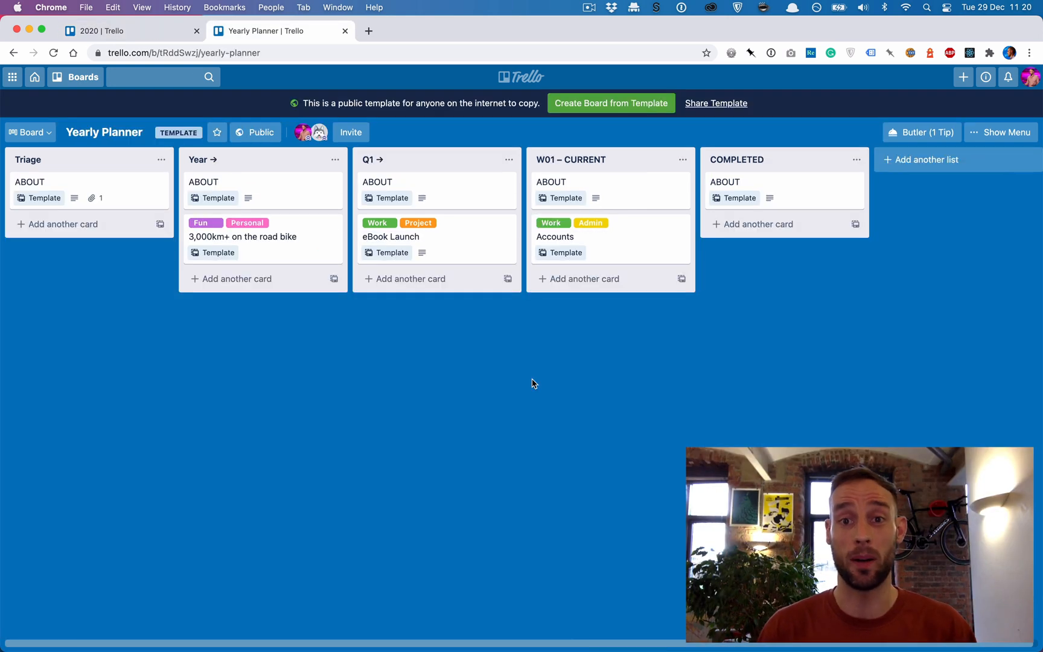
pyautogui.click(625, 104)
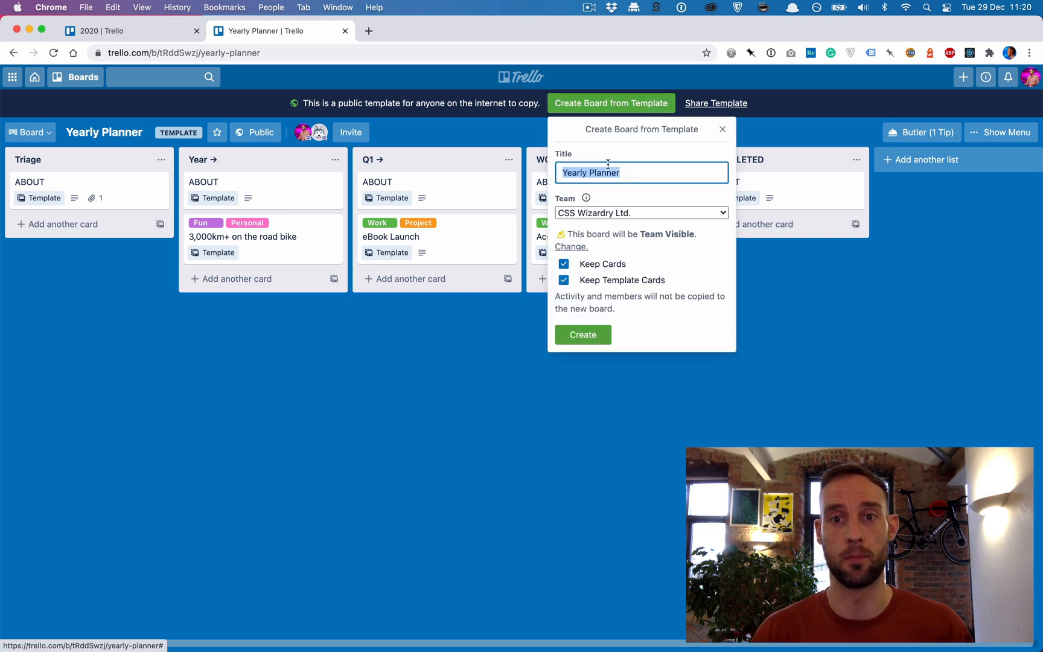
pyautogui.write('2021 – TEST')
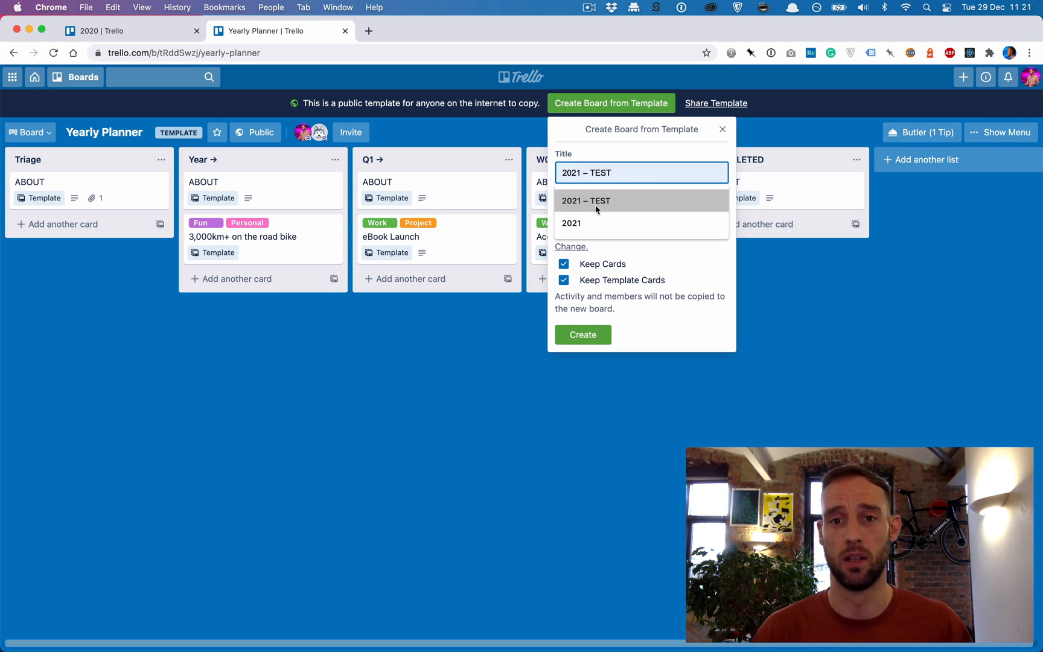
pyautogui.click(595, 204)
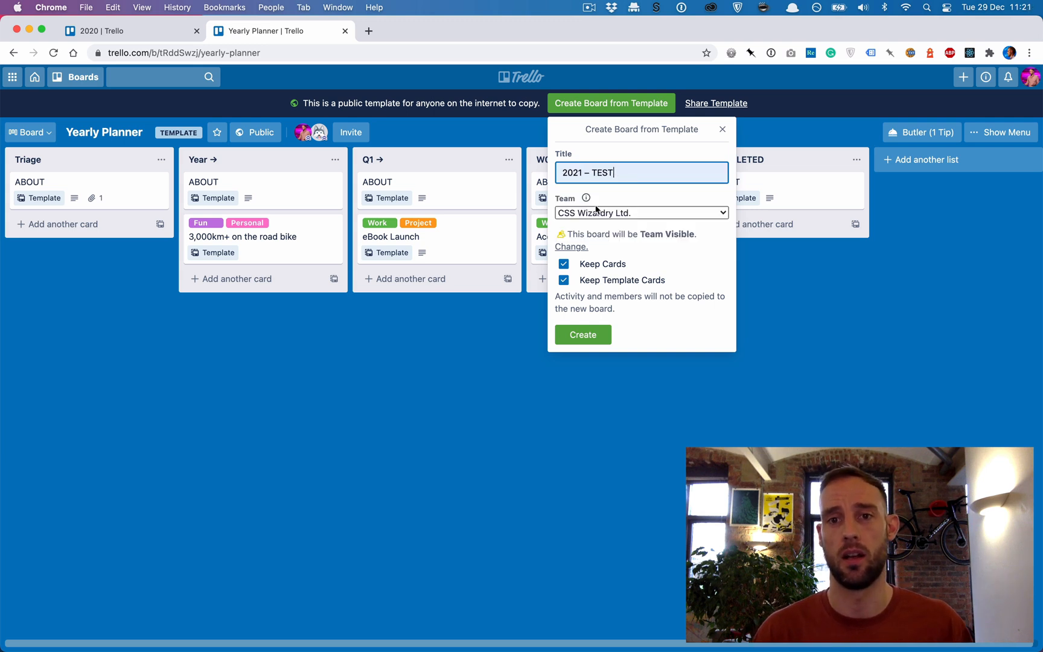
pyautogui.click(564, 264)
pyautogui.click(565, 280)
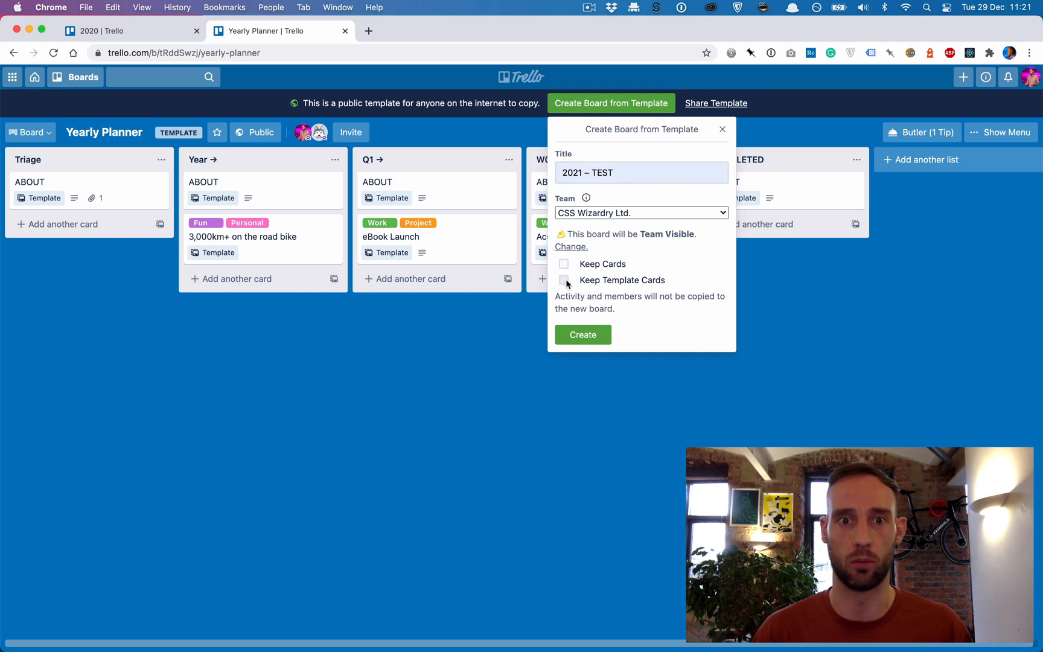
pyautogui.click(583, 335)
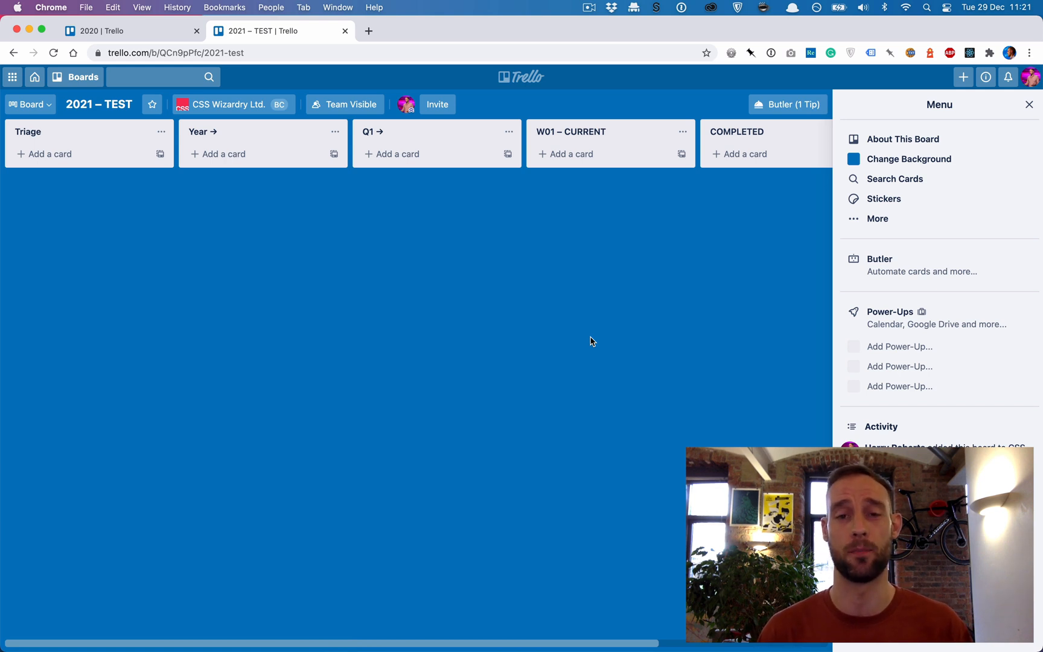
pyautogui.press('Escape')
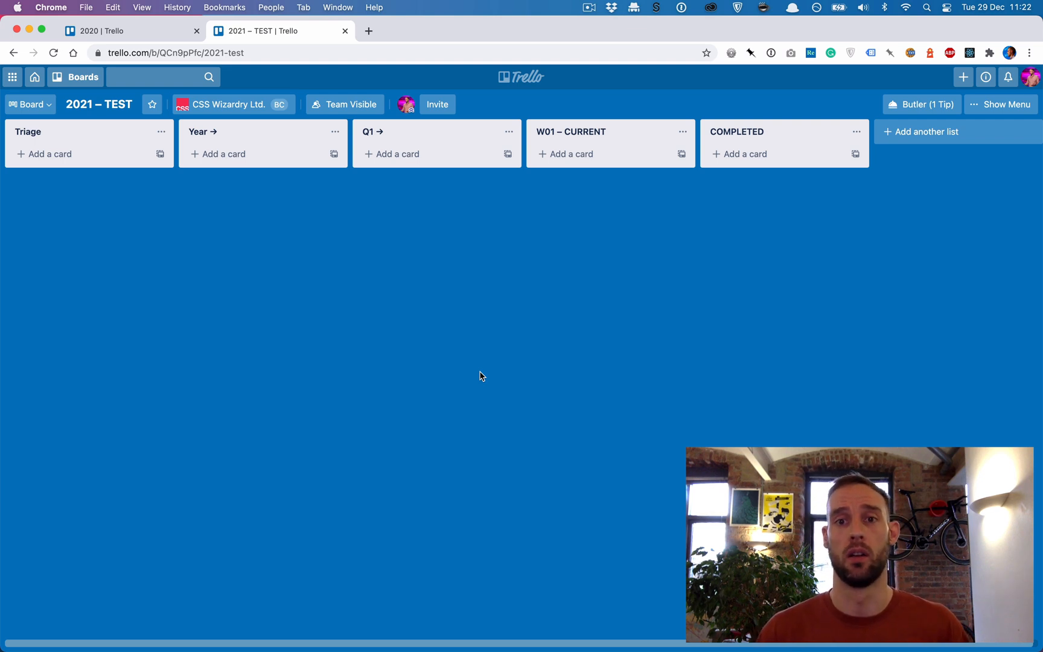
# - Add cards Item 1 to Item 4 to the W01 – CURRENT list and label Item 1 as Work, Admin and Client
pyautogui.click(569, 156)
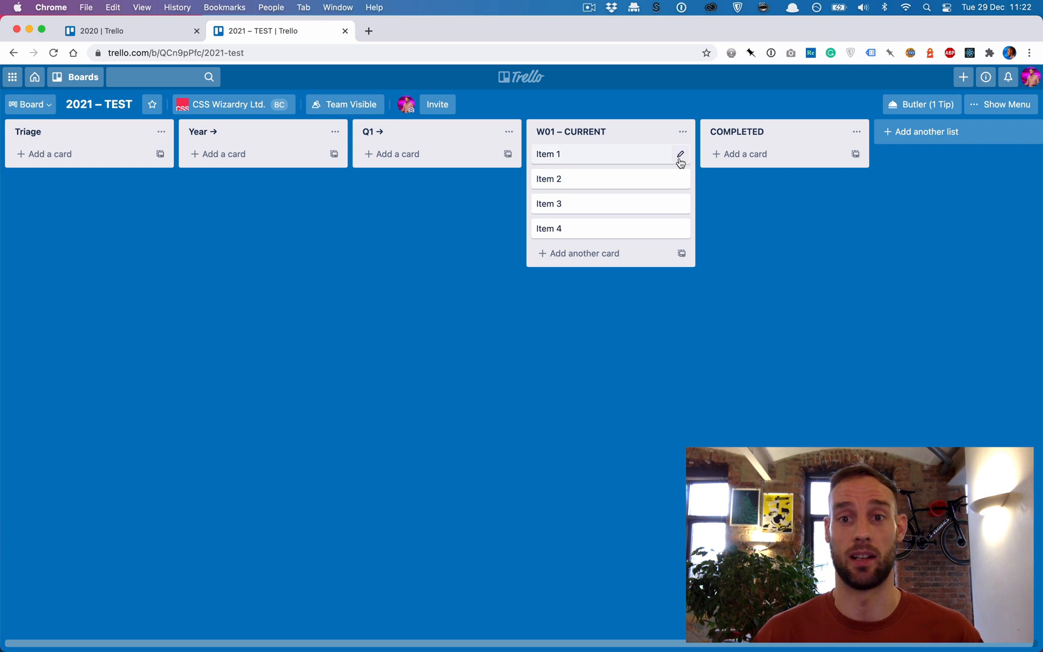
pyautogui.click(680, 155)
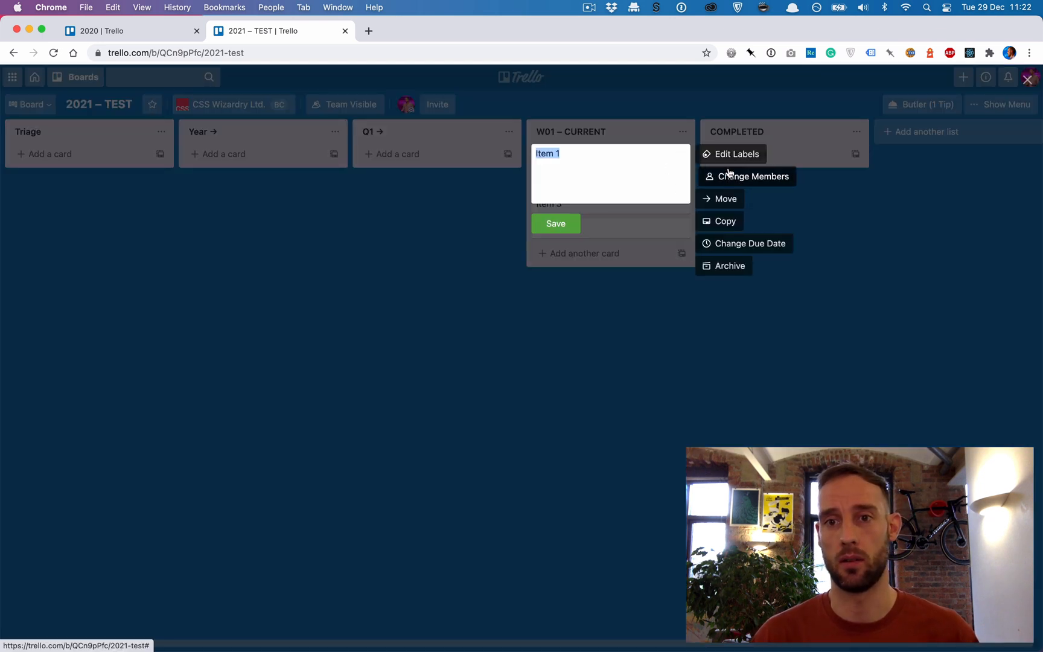
pyautogui.click(729, 165)
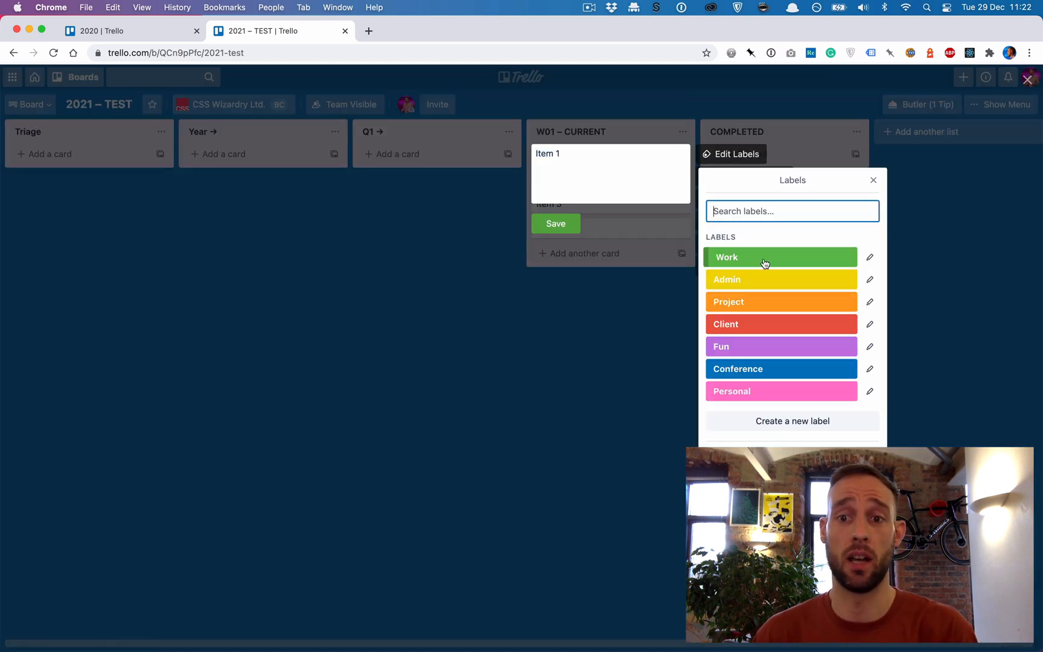
pyautogui.click(763, 259)
pyautogui.click(748, 281)
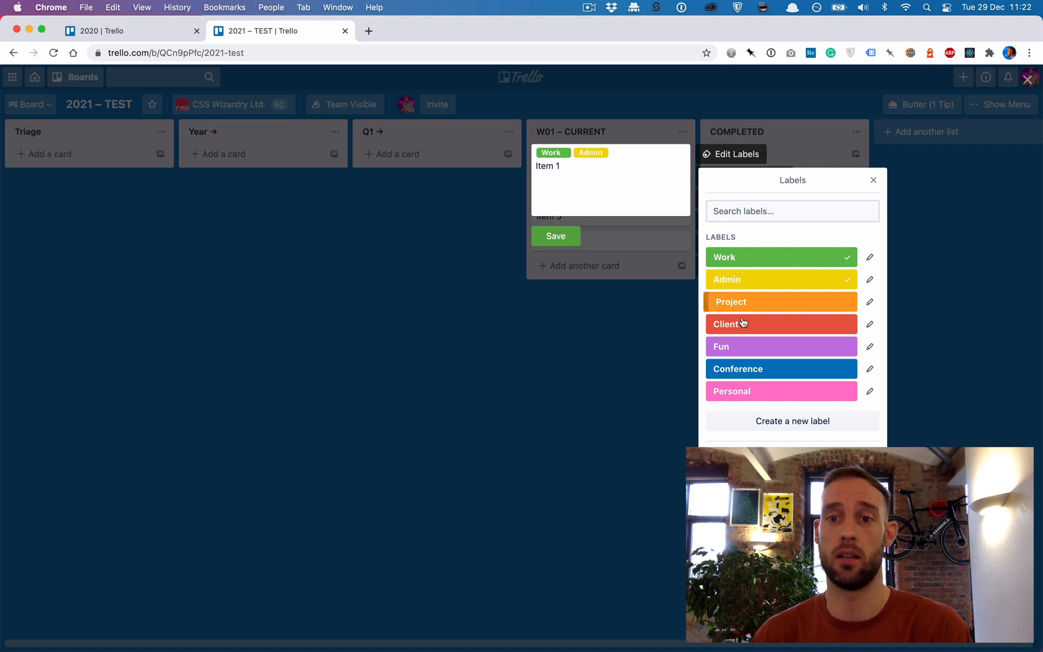
pyautogui.click(742, 325)
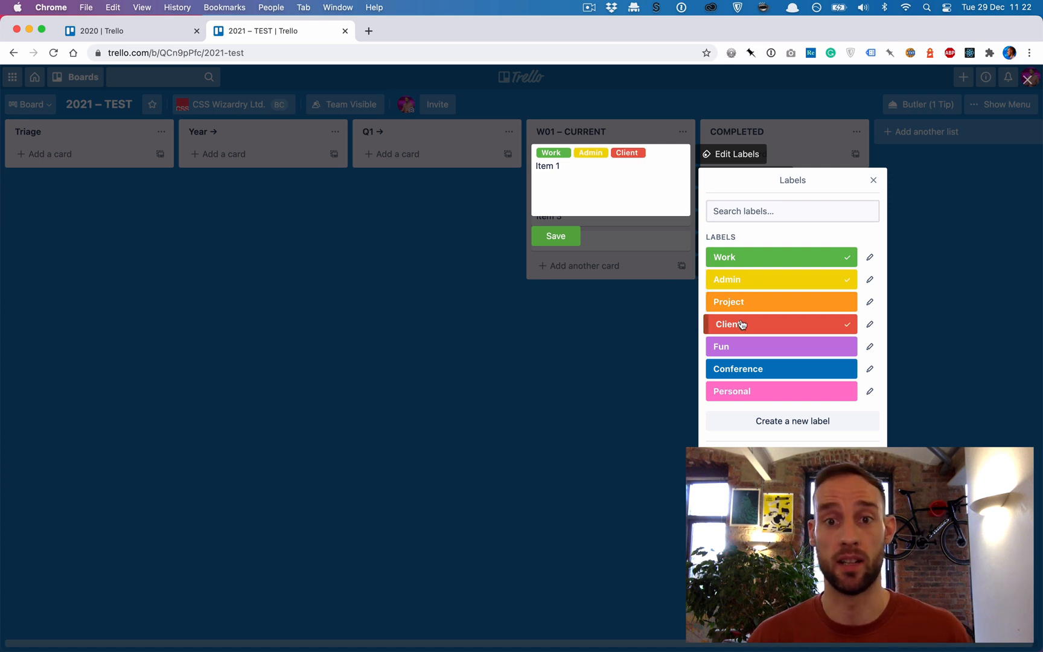
pyautogui.click(555, 235)
# - Label the Item 2 card as Admin and Personal and save it
pyautogui.click(687, 194)
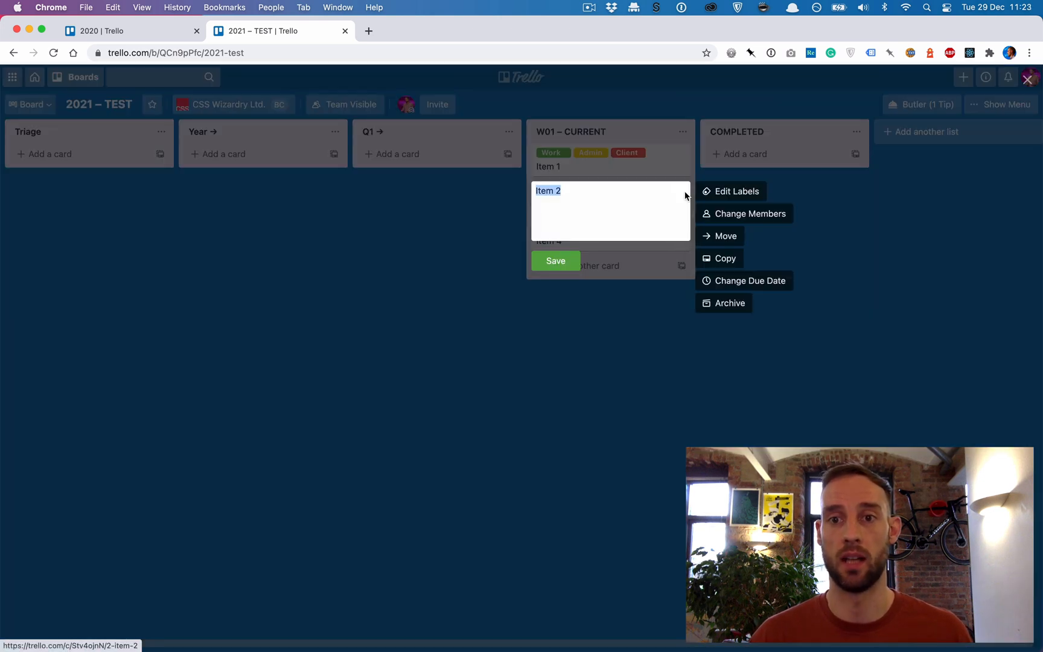
pyautogui.click(723, 199)
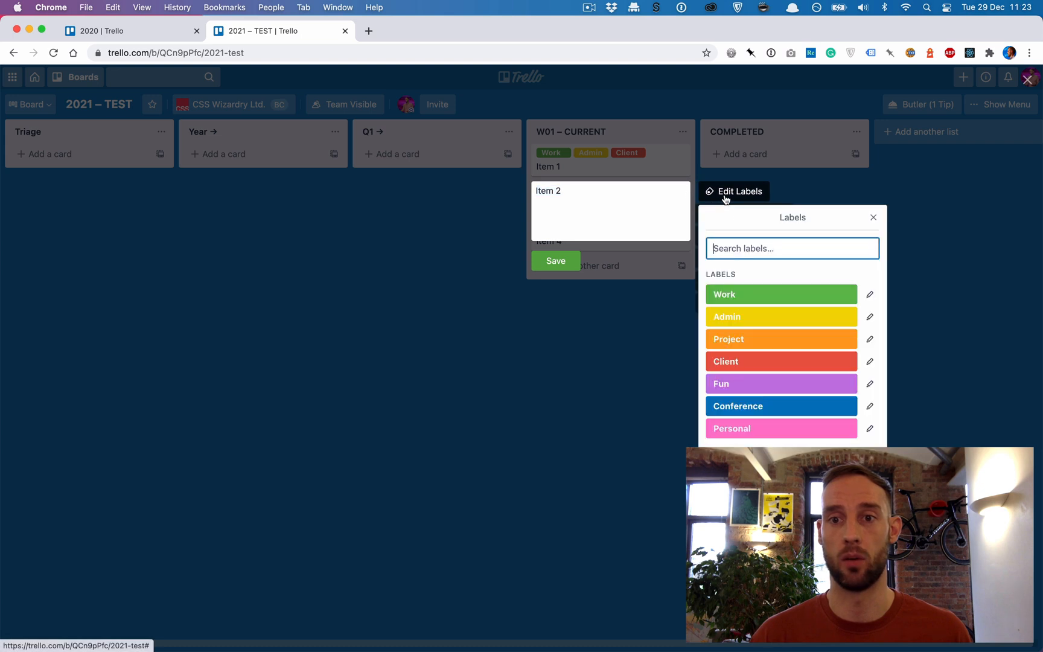
pyautogui.click(735, 320)
pyautogui.click(755, 433)
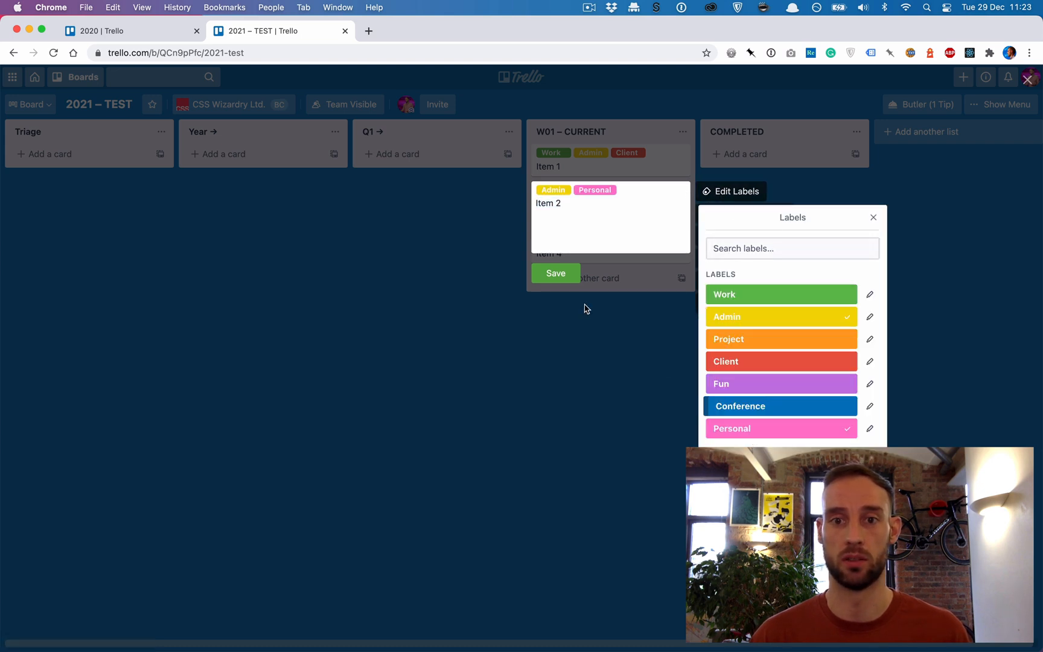
pyautogui.click(567, 274)
# - Open the Item 3 card and label it as Fun and Personal
pyautogui.click(608, 235)
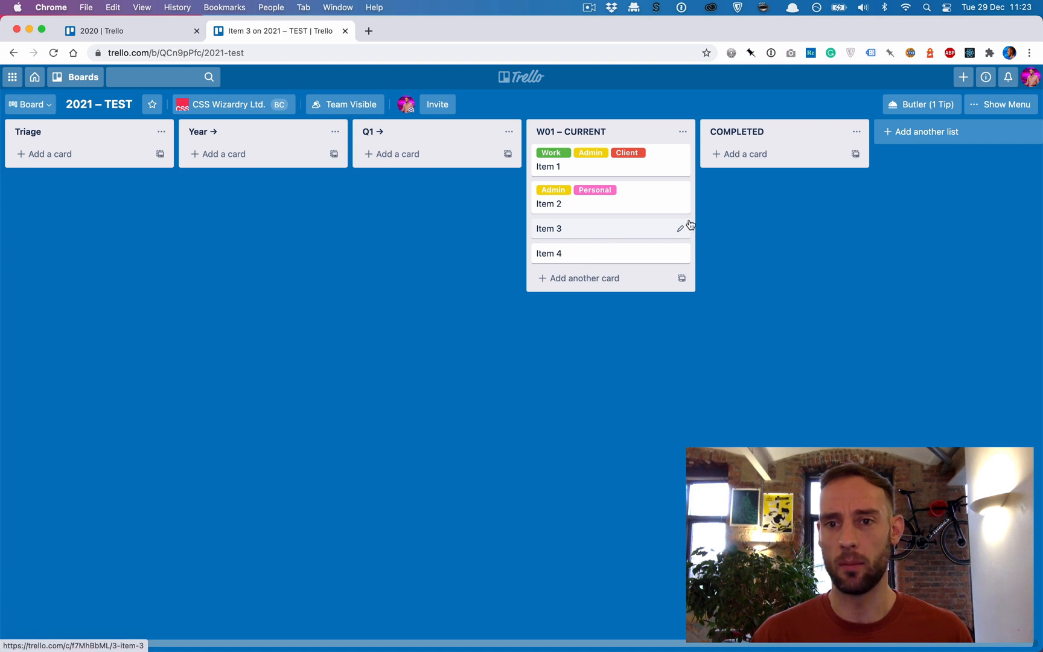
pyautogui.click(705, 199)
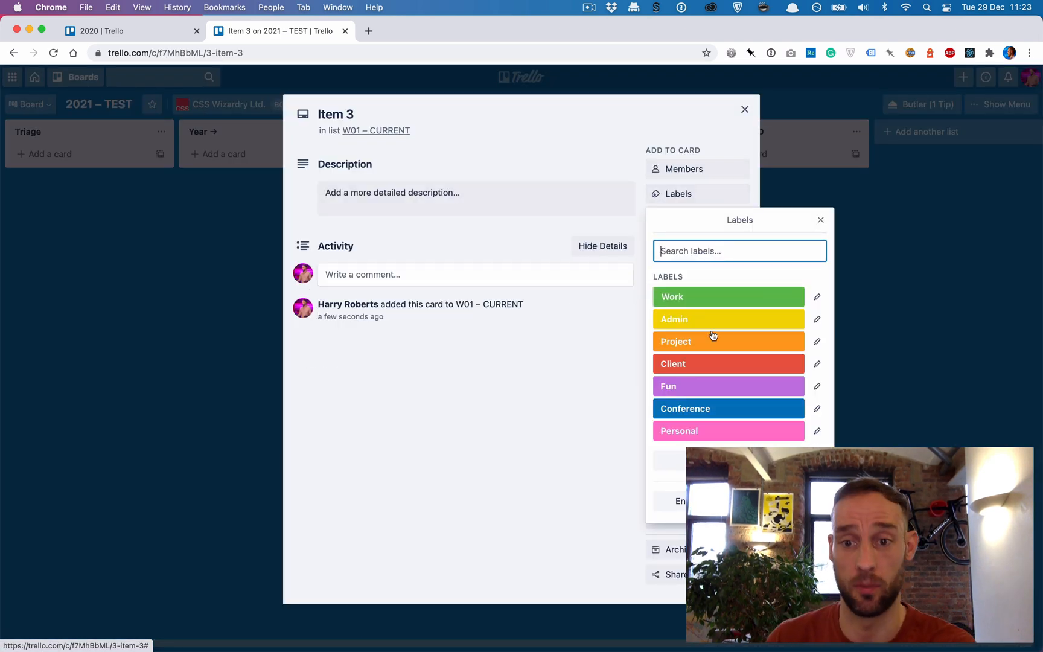
pyautogui.click(743, 391)
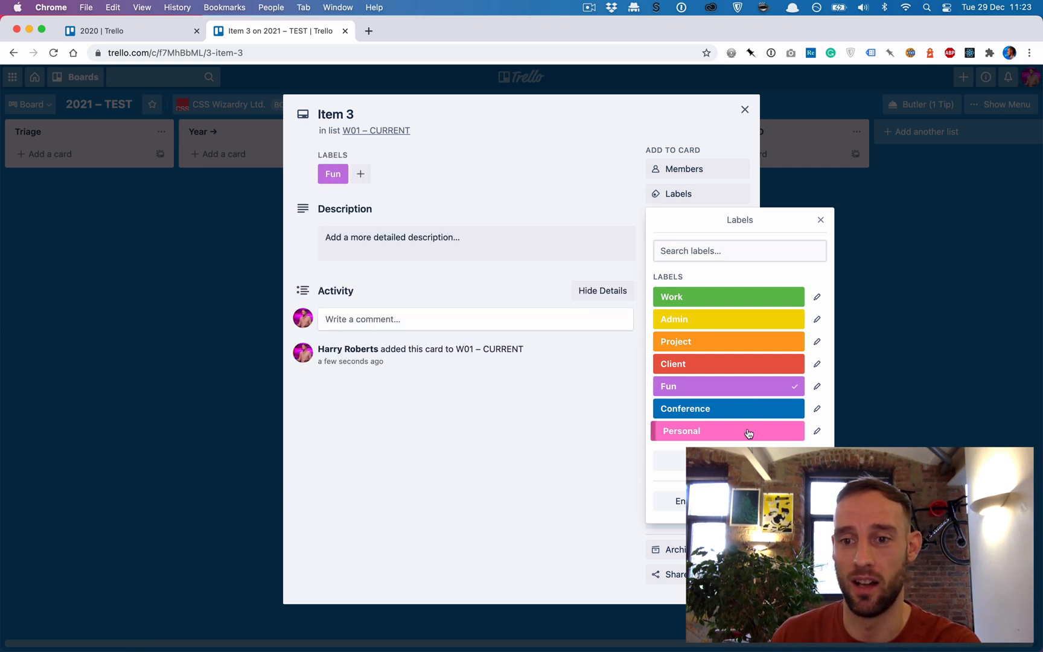
pyautogui.click(749, 431)
pyautogui.click(939, 421)
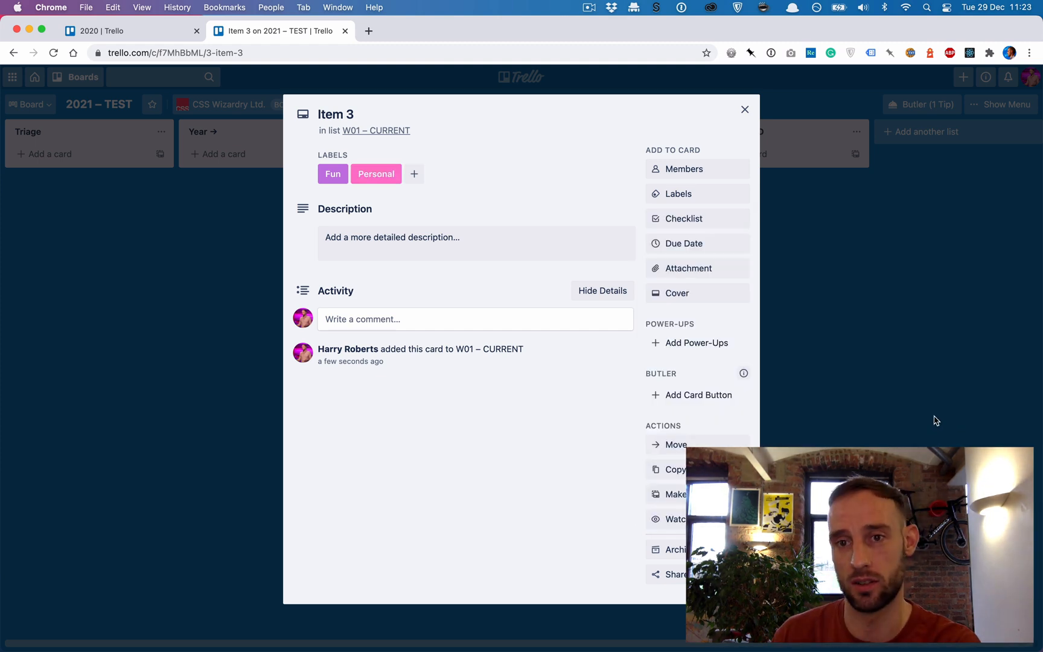
# - Close the Item 3 card, label the Item 4 card as Personal and Project, and save it
pyautogui.click(933, 420)
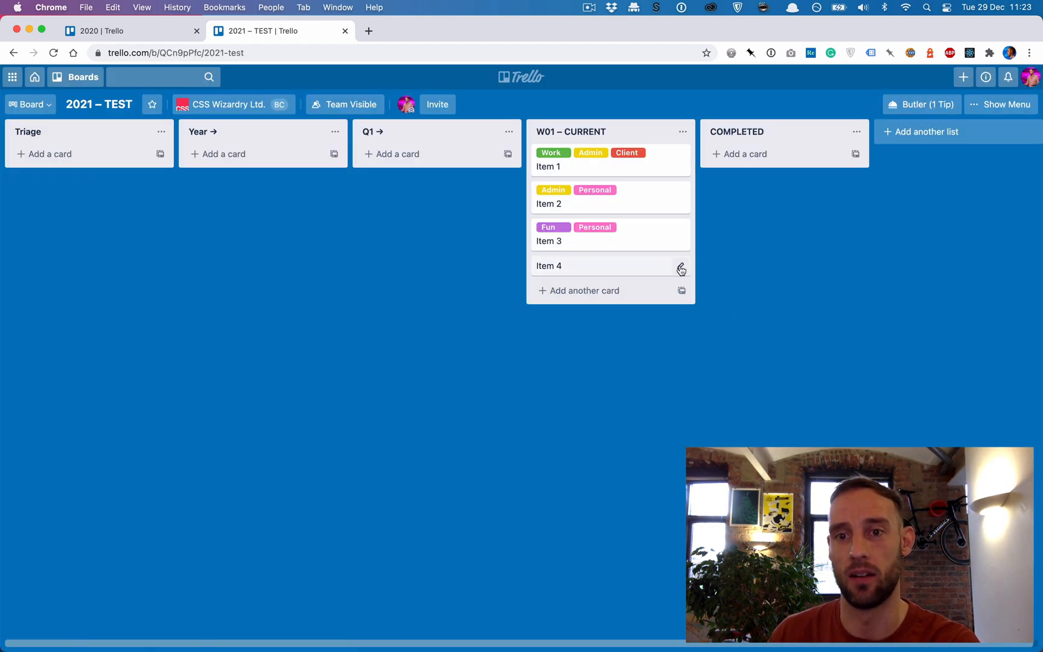
pyautogui.click(680, 267)
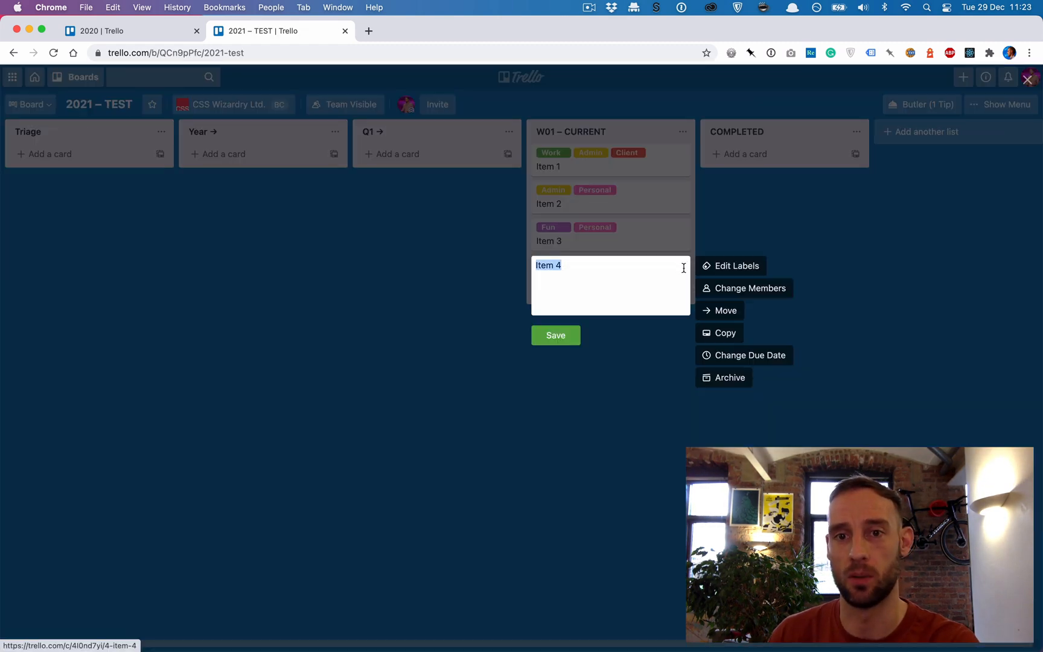
pyautogui.click(746, 268)
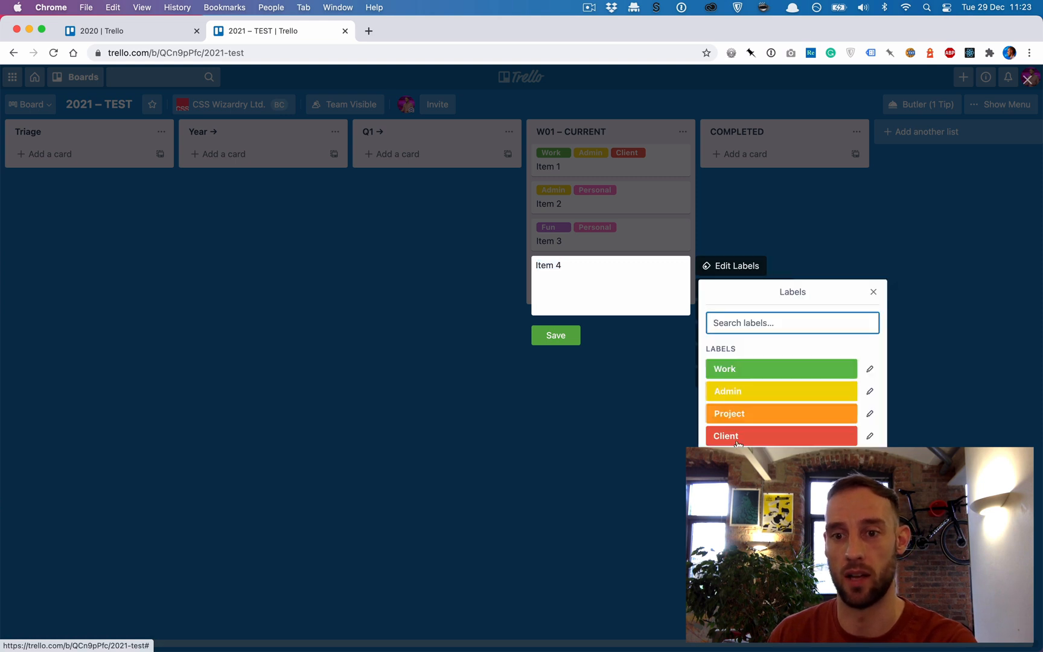
pyautogui.click(757, 483)
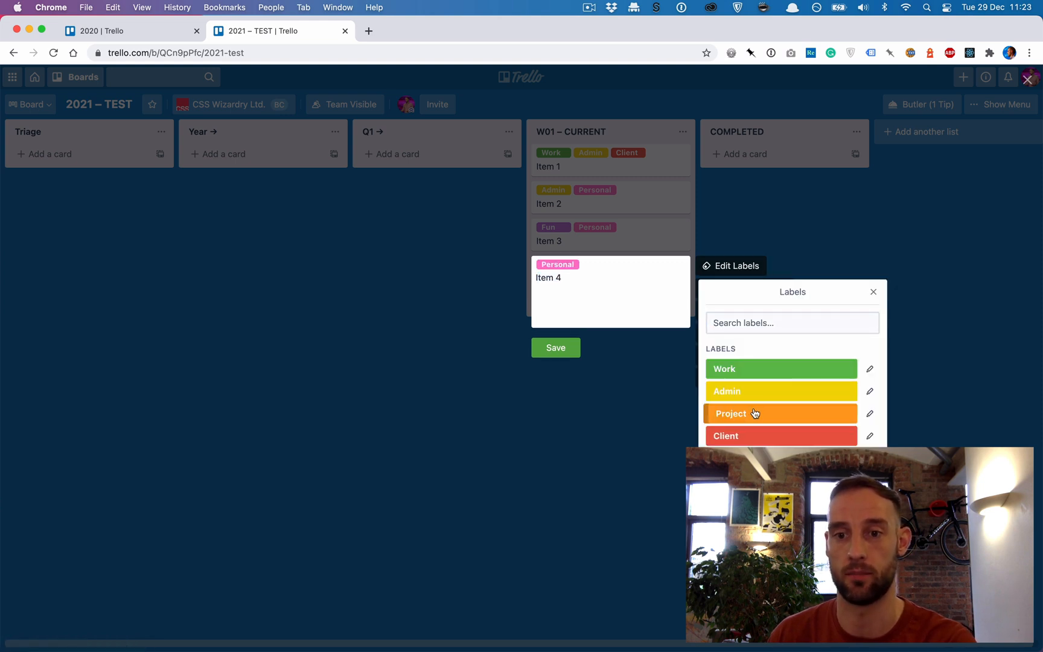
pyautogui.click(754, 413)
pyautogui.click(559, 350)
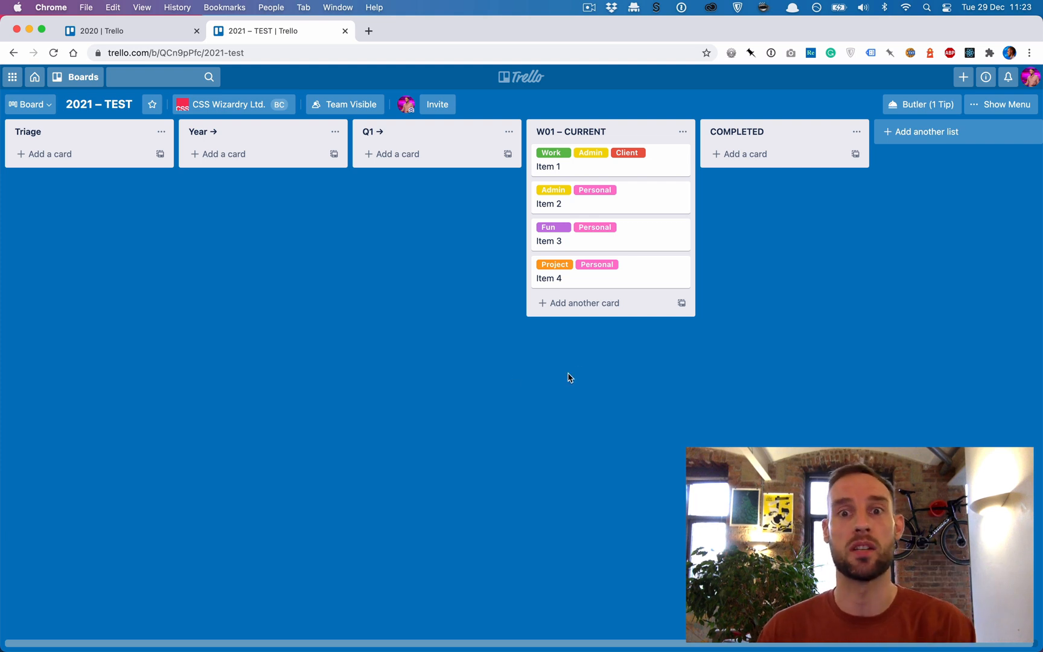
# - Move the Item 1 and Item 4 cards from W01 – CURRENT to the COMPLETED list
pyautogui.moveTo(628, 176); pyautogui.dragTo(782, 182)
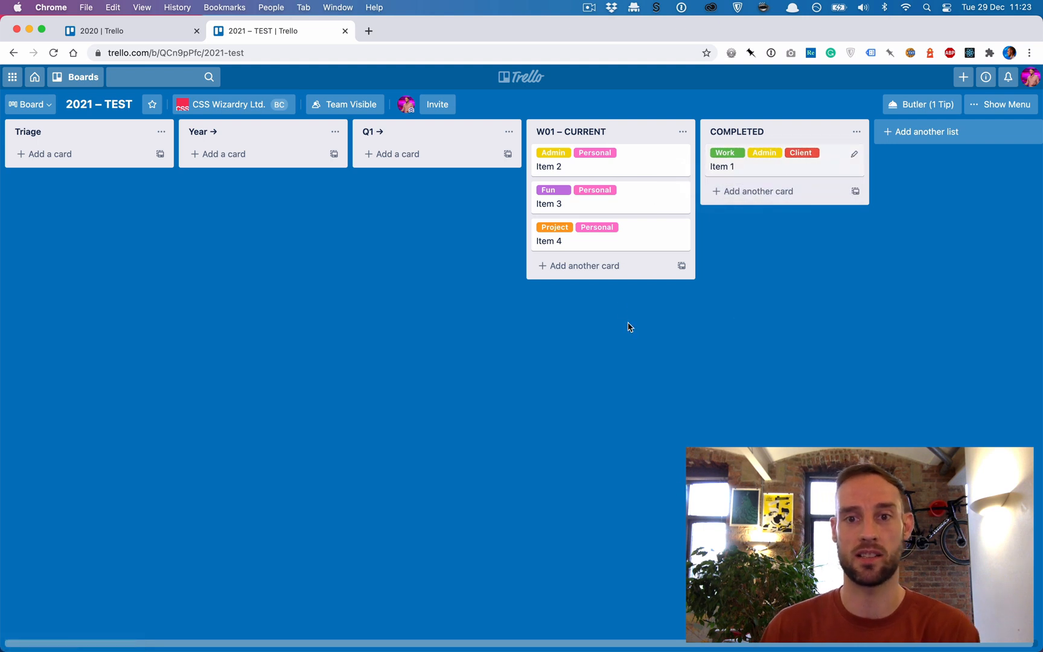
pyautogui.moveTo(584, 246)
pyautogui.mouseDown()
pyautogui.moveTo(659, 251)
pyautogui.moveTo(730, 217)
pyautogui.mouseUp()
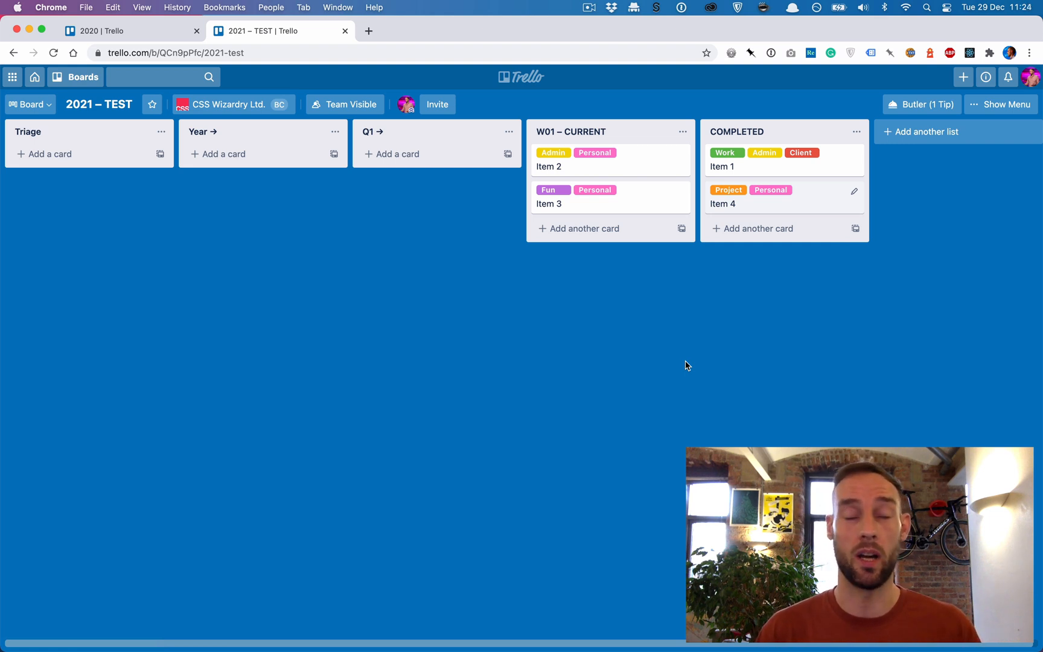
# - Add a list named "W02 – CURRENT" between the Q1 → and W01 – CURRENT lists
pyautogui.doubleClick(471, 328)
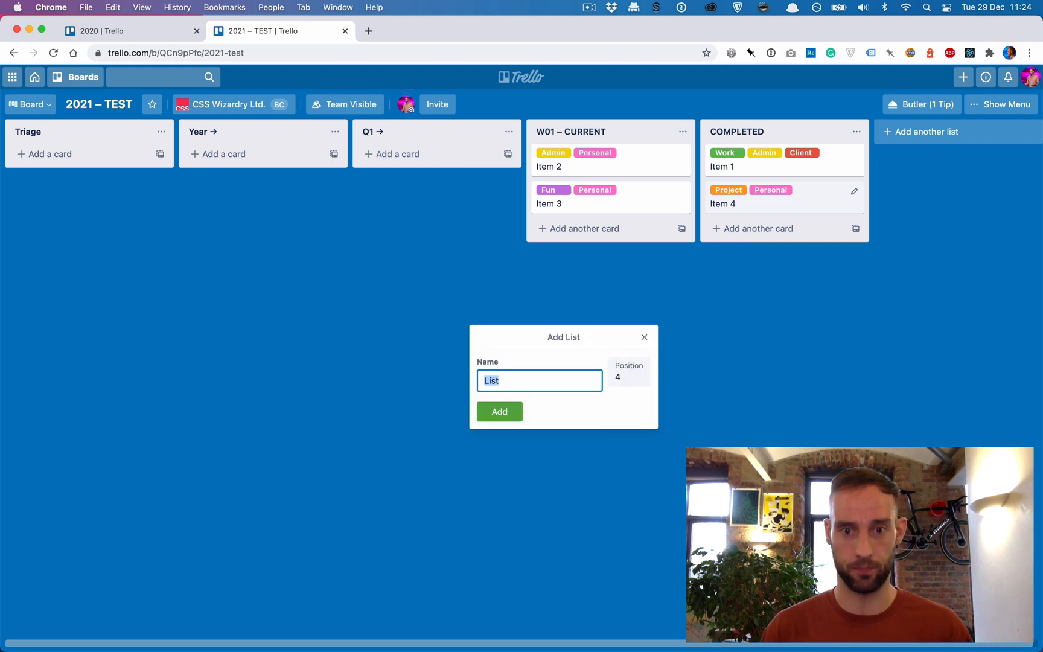
pyautogui.write('W')
pyautogui.press('Down')
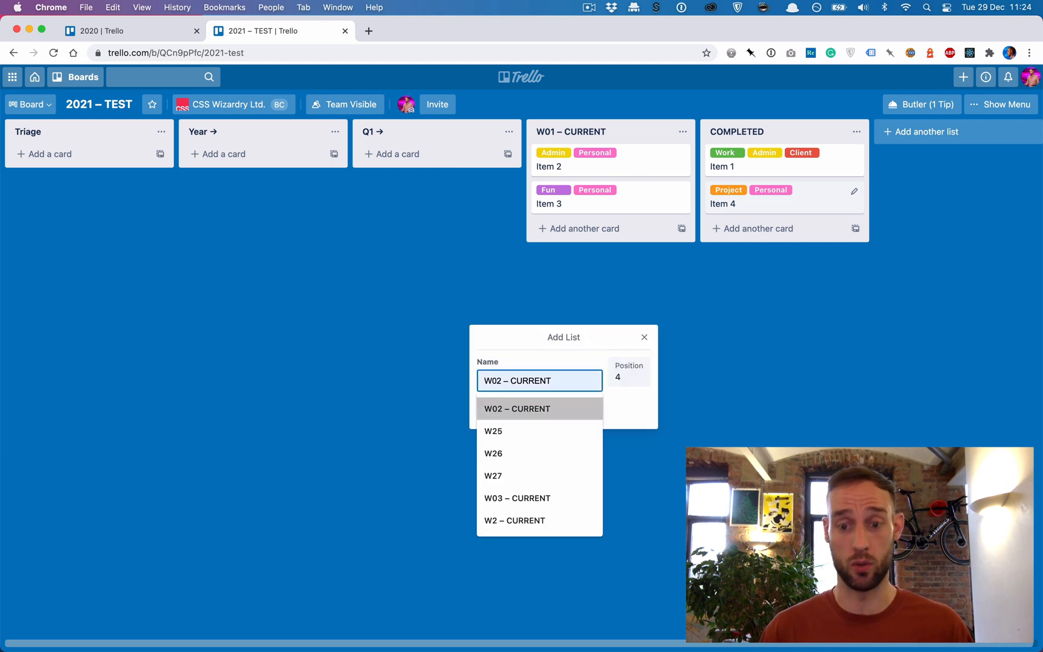
pyautogui.press('Return')
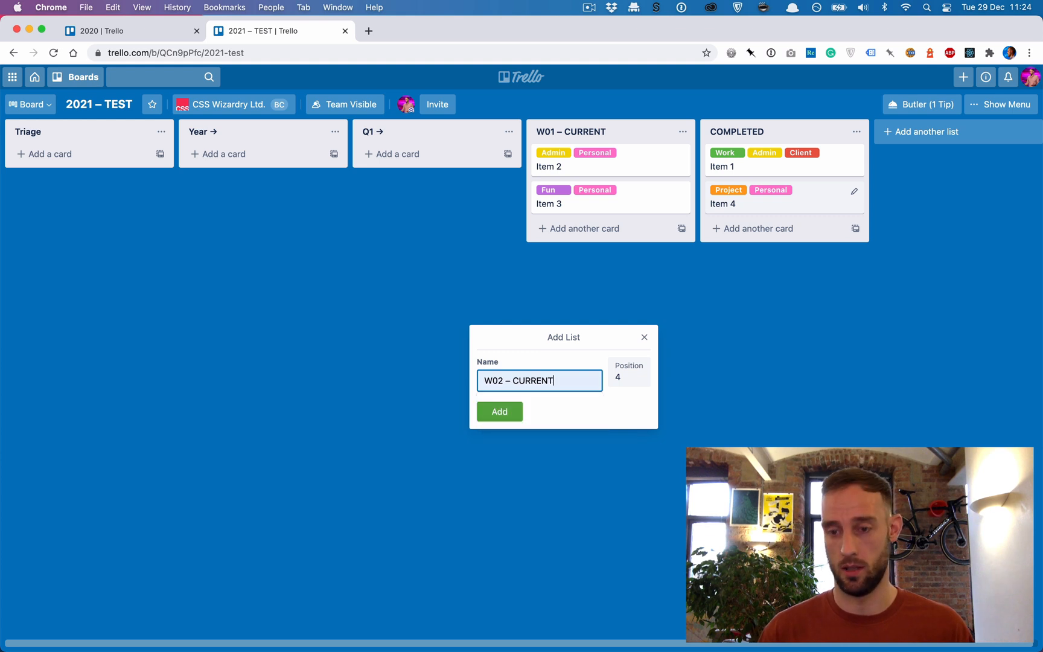
pyautogui.press('Return')
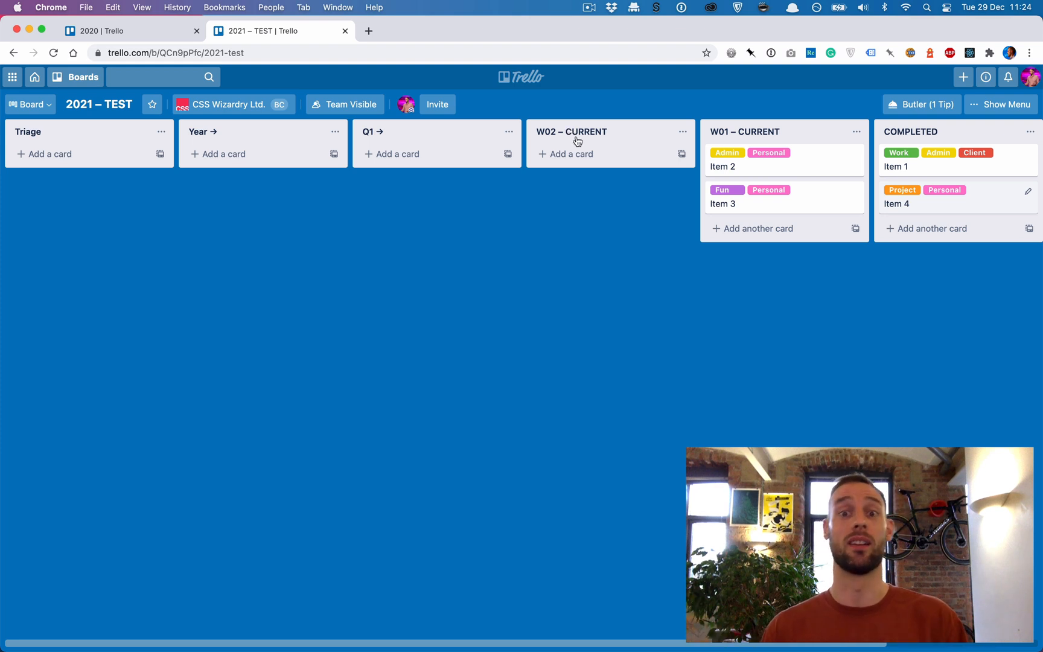
# - Rename the W01 – CURRENT list as "W01"
pyautogui.click(727, 134)
pyautogui.click(731, 134)
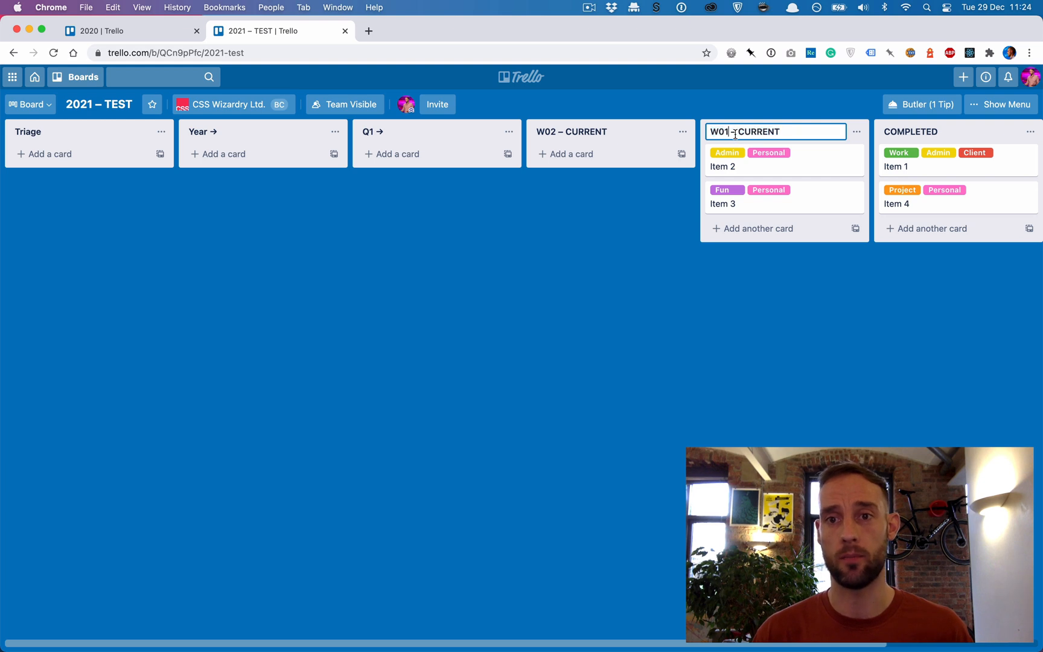
pyautogui.press('shift+super+Right')
pyautogui.press('BackSpace')
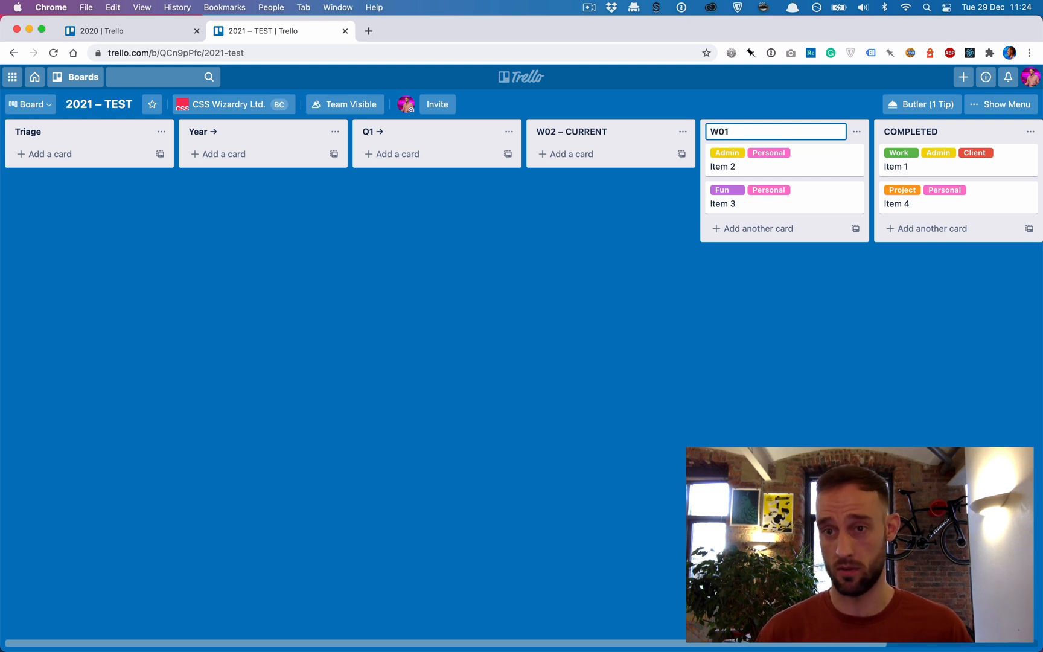
pyautogui.press('Return')
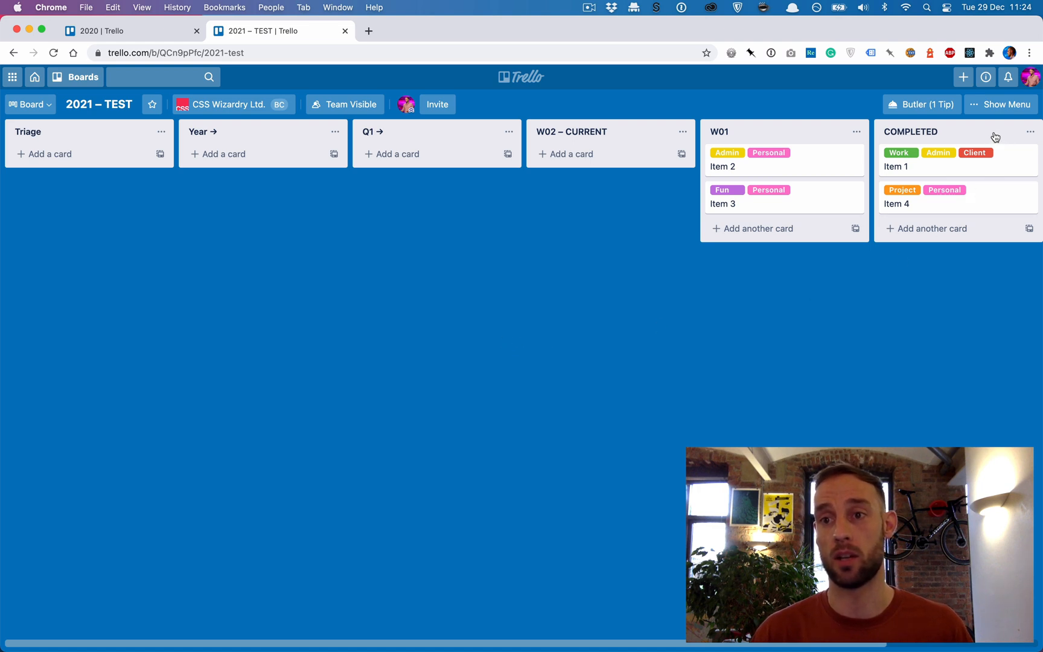
# - Place the COMPLETED list before W01 and move all cards in W01 to the W02 – CURRENT list
pyautogui.moveTo(995, 137); pyautogui.dragTo(812, 148)
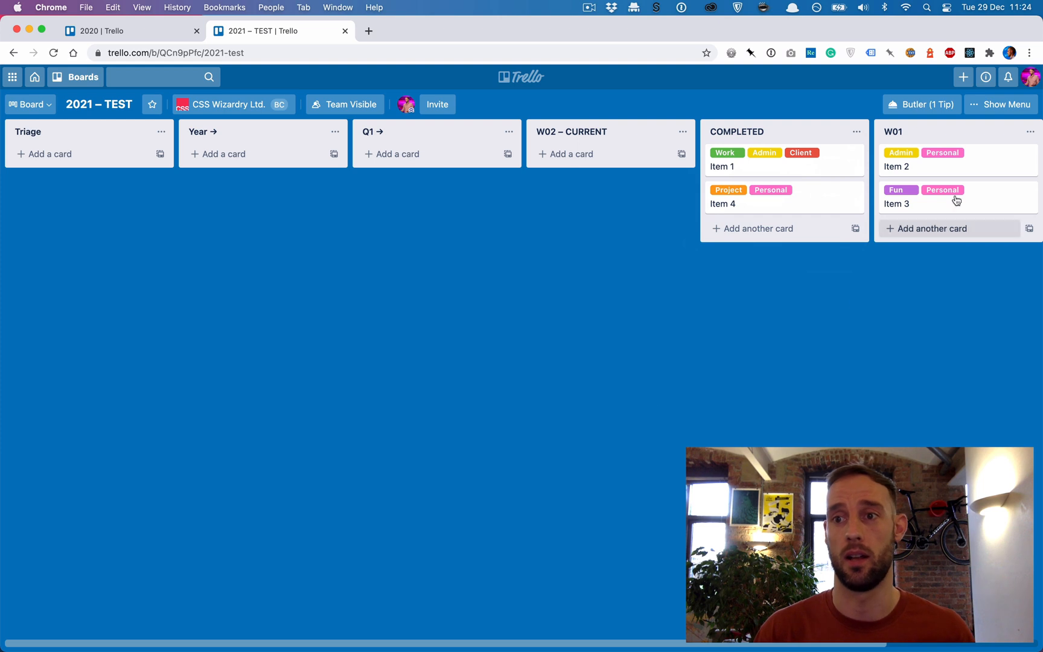
pyautogui.click(1030, 132)
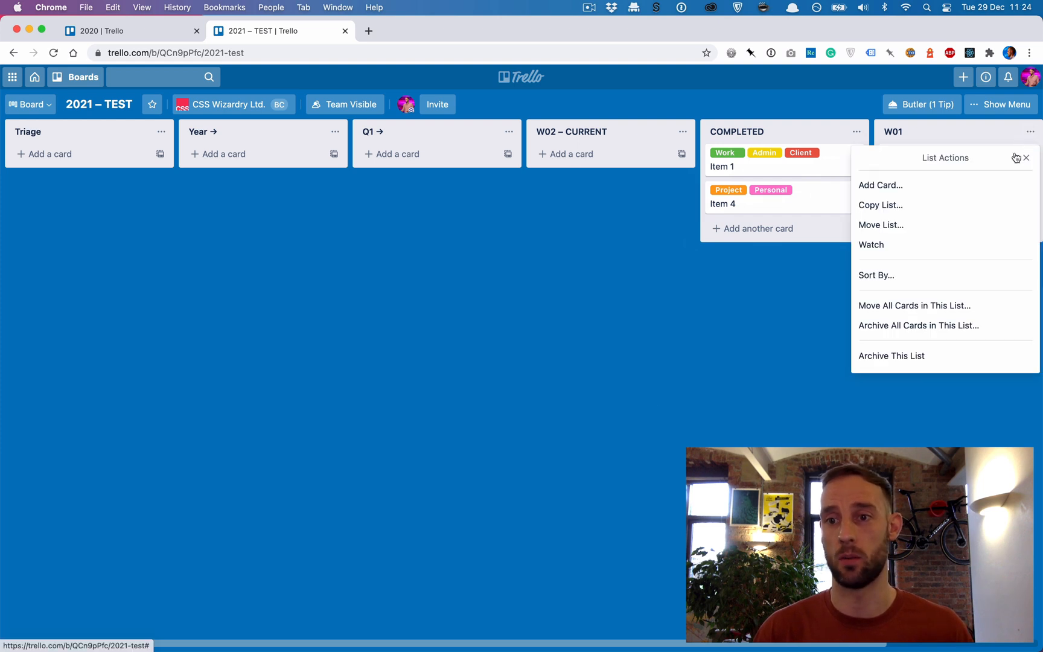
pyautogui.click(921, 306)
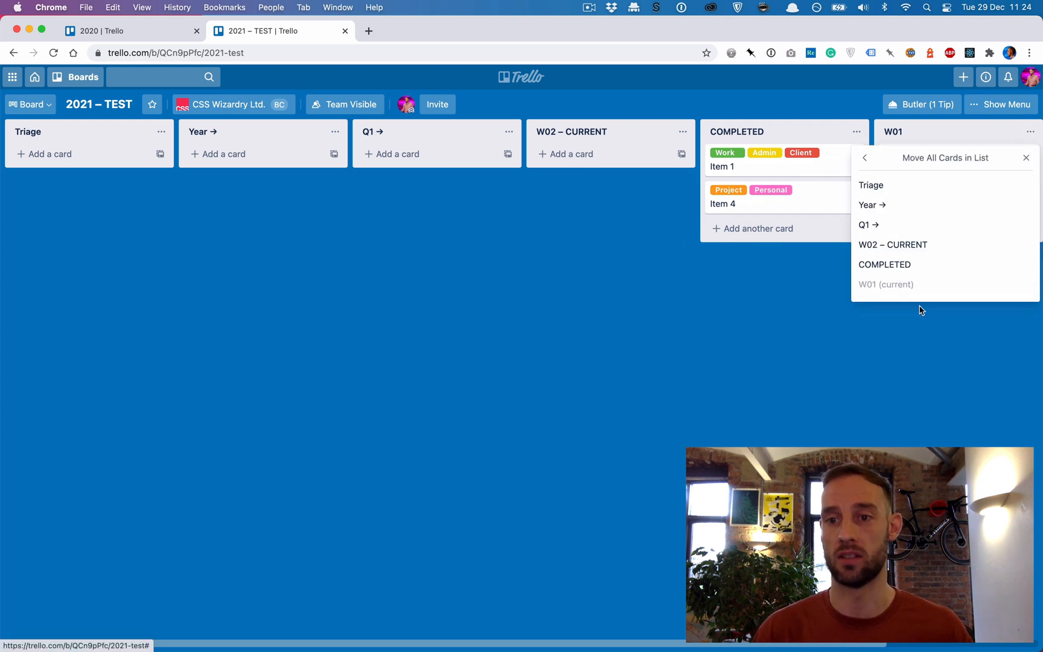
pyautogui.click(906, 247)
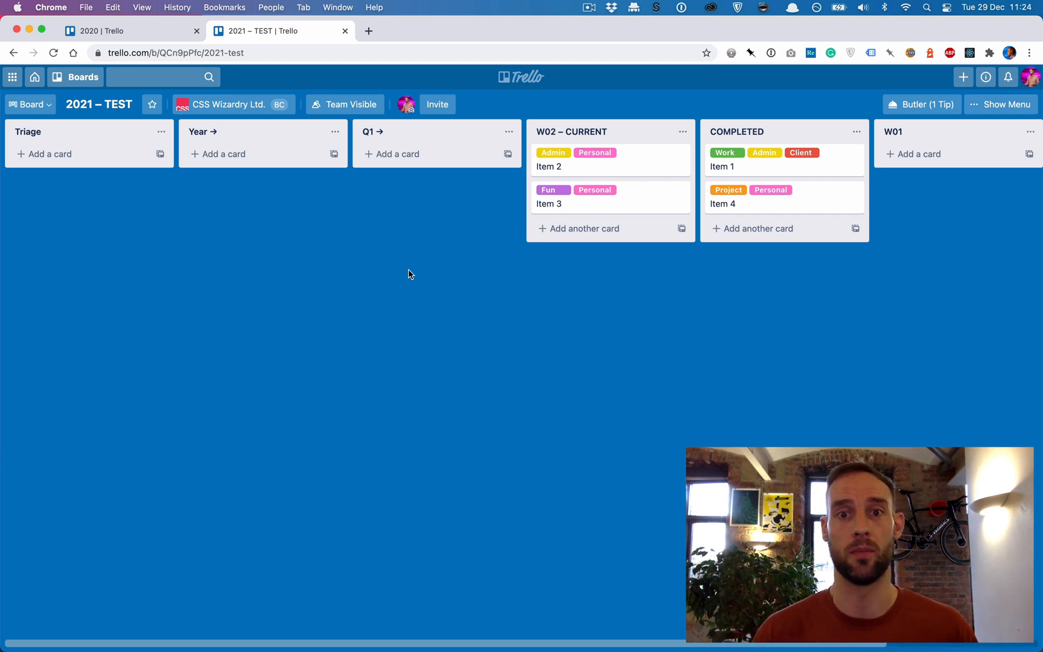
# - View the 2020 board, and open the email-to-board settings of the 2021 – TEST board
pyautogui.click(116, 32)
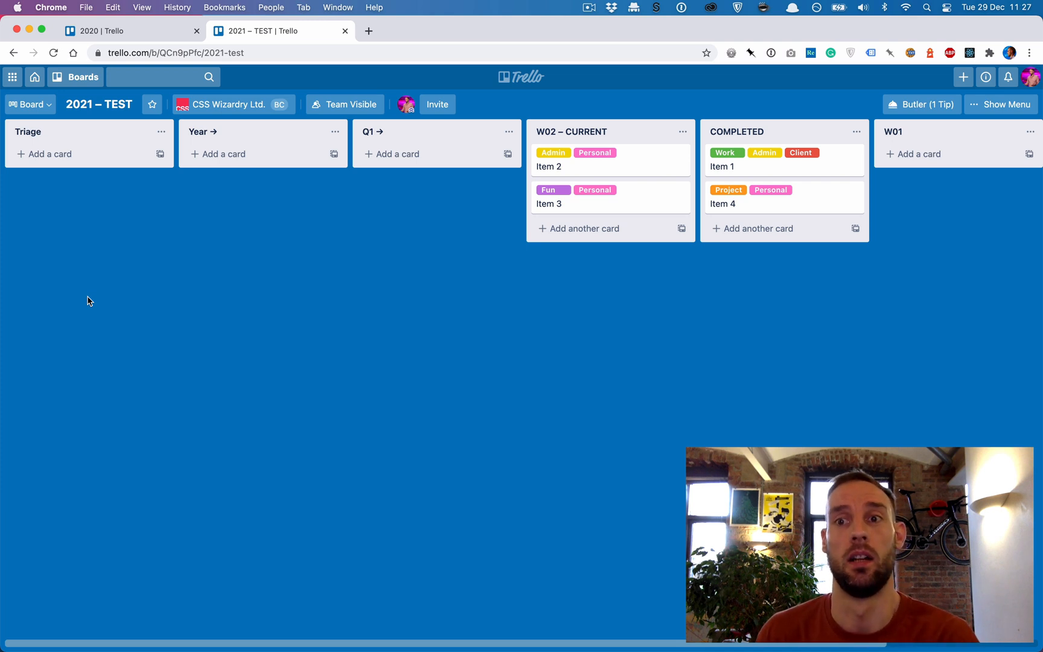
pyautogui.click(1016, 114)
pyautogui.click(871, 216)
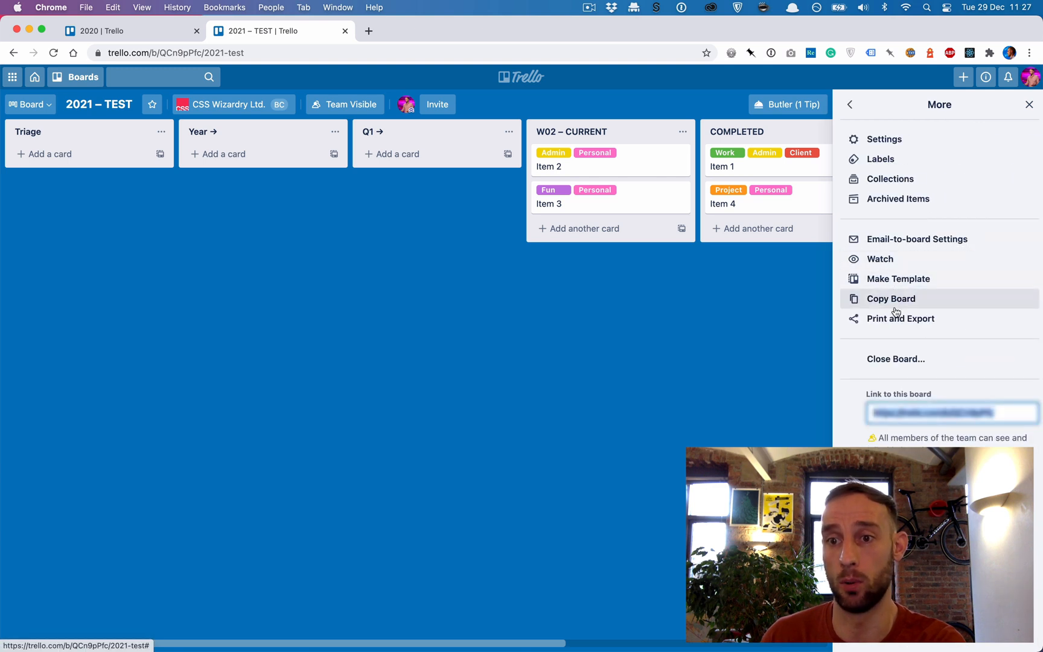
pyautogui.click(904, 245)
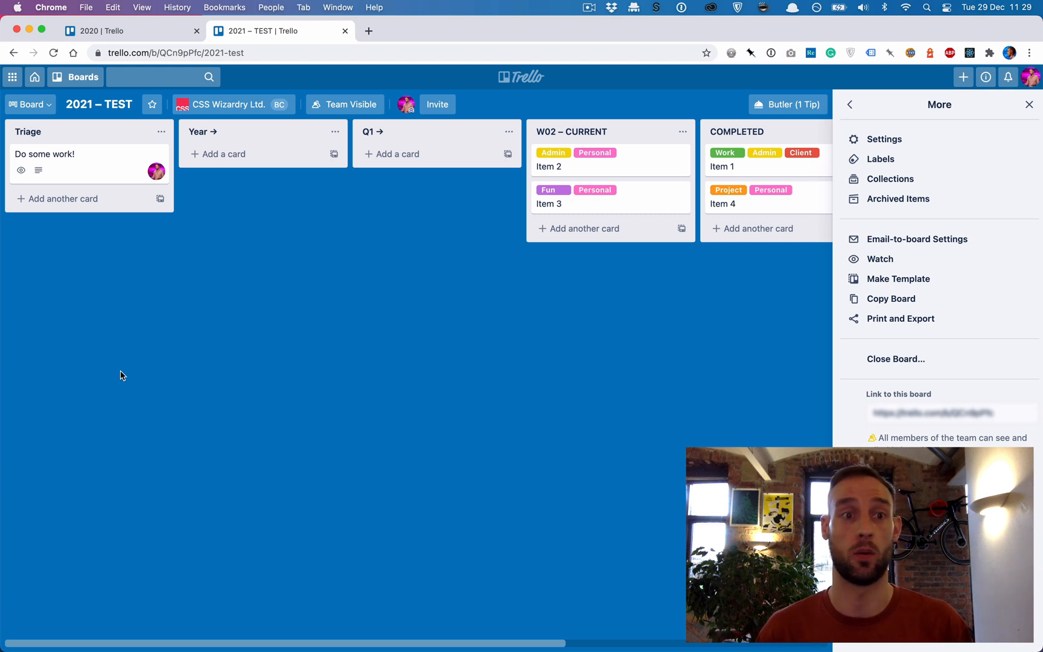
# - Move the "Do some work!" card from Triage to the Year → list, label it as Work and save it
pyautogui.moveTo(160, 163)
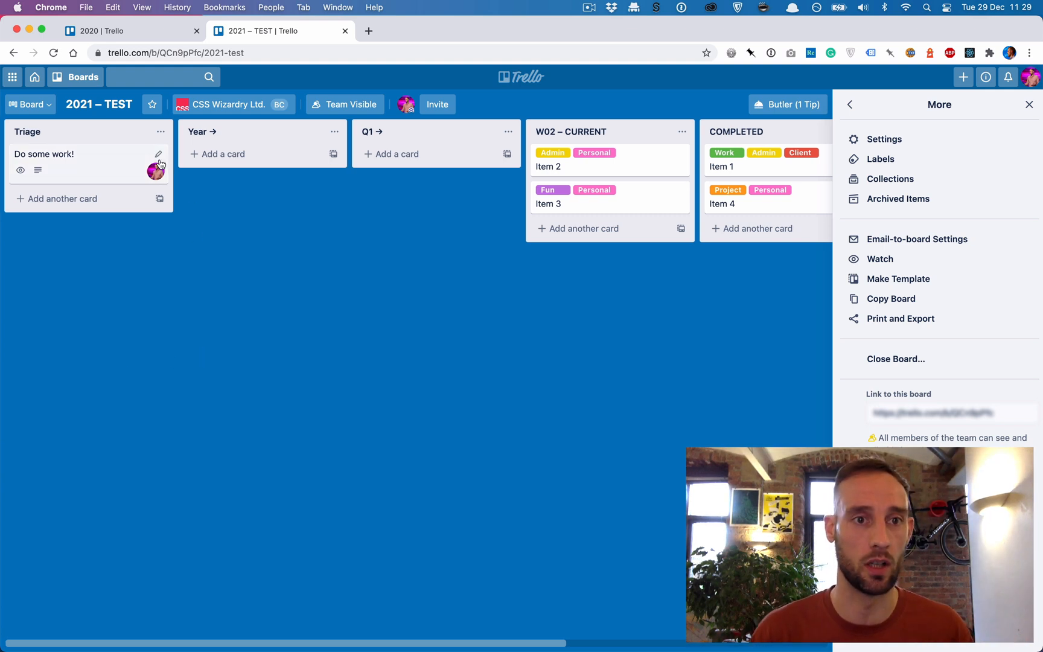
pyautogui.moveTo(121, 168); pyautogui.dragTo(284, 169)
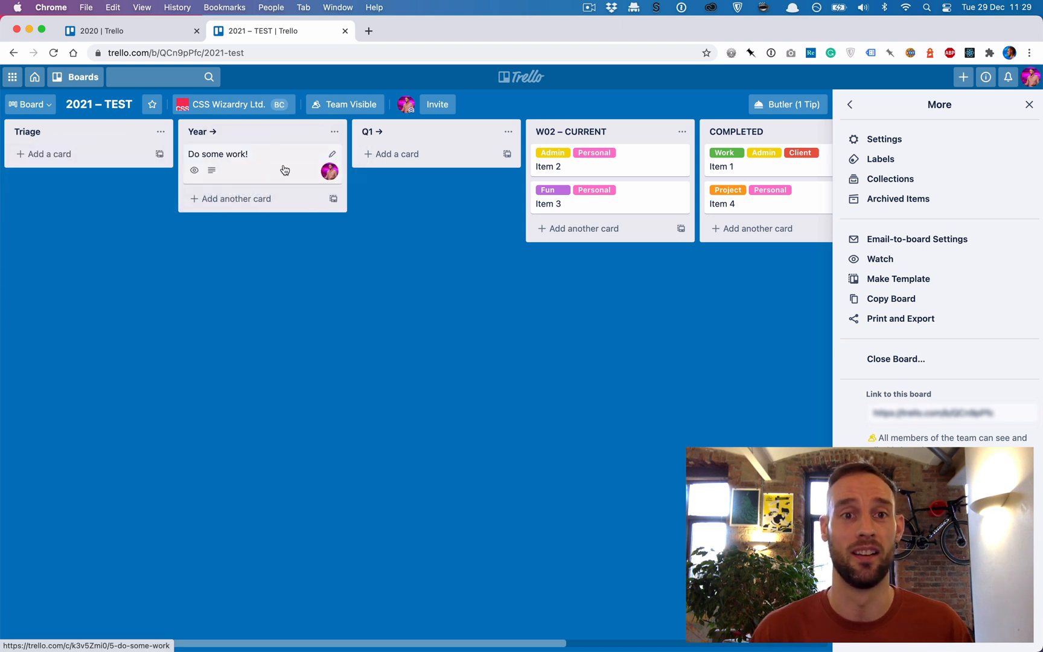
pyautogui.click(329, 156)
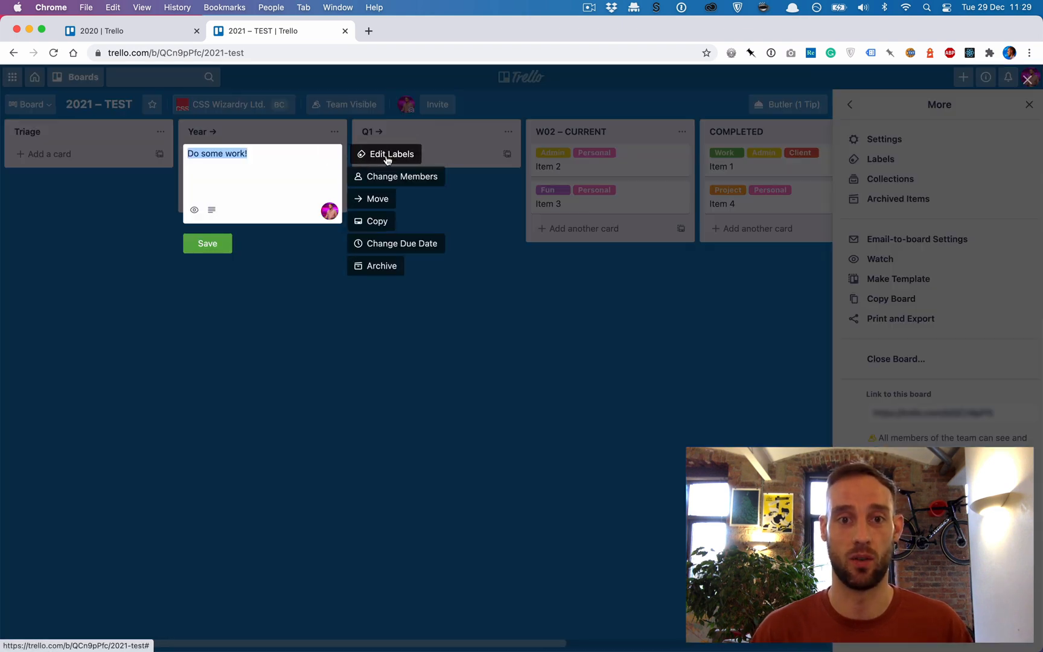
pyautogui.click(386, 156)
pyautogui.click(395, 261)
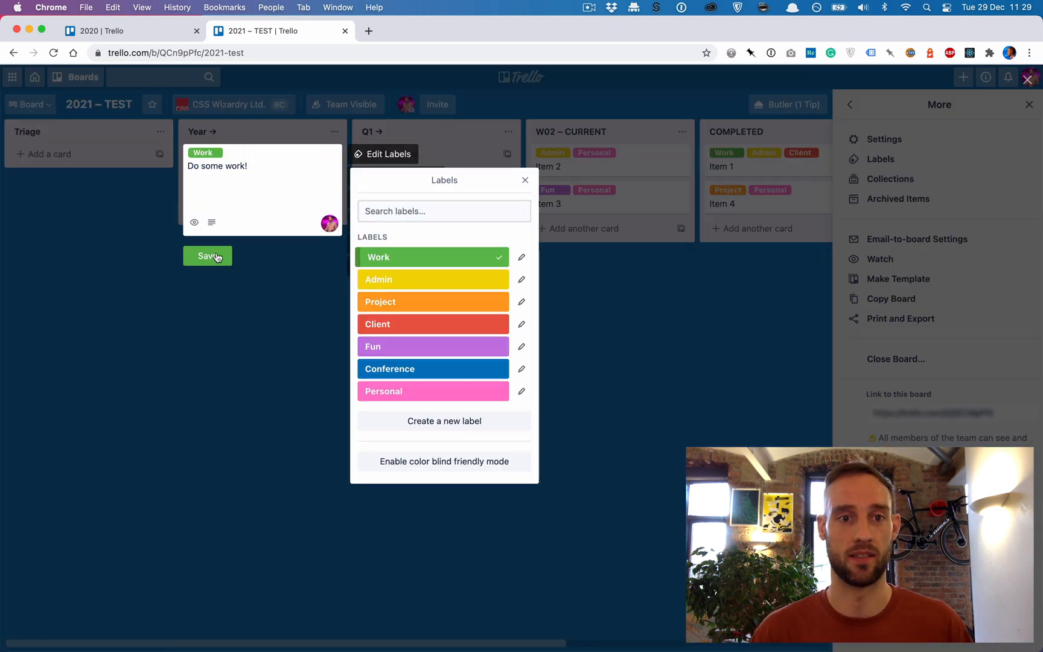
pyautogui.click(211, 258)
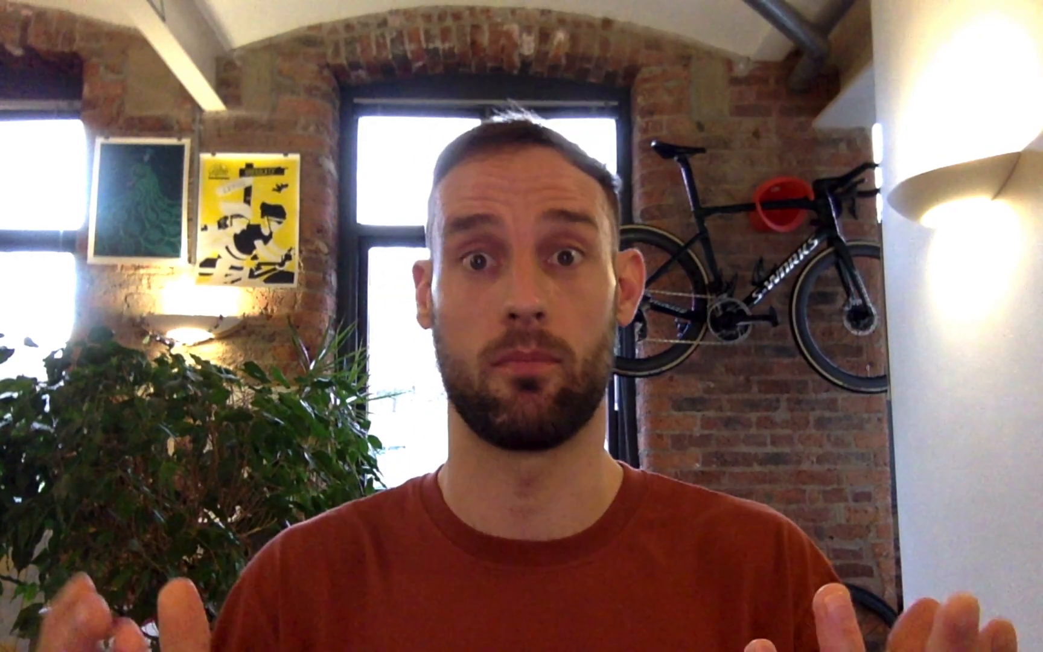